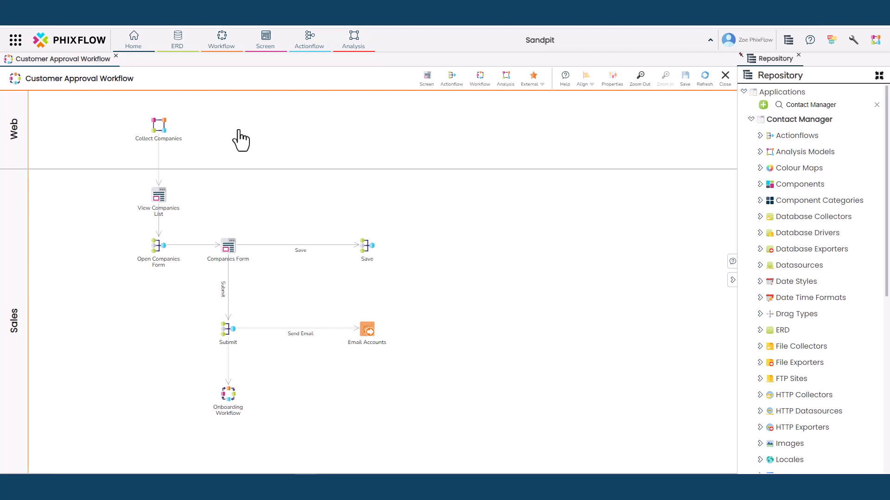
Open the Onboarding Workflow model and place the existing Companies List screen on its canvas below Collect Data.
{"action": "left_click", "coordinate": [223, 43]}
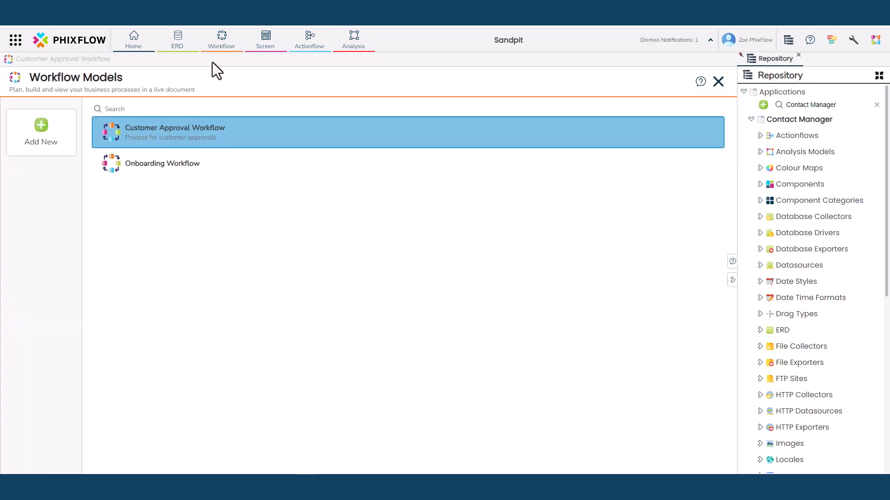
{"action": "double_click", "coordinate": [178, 174]}
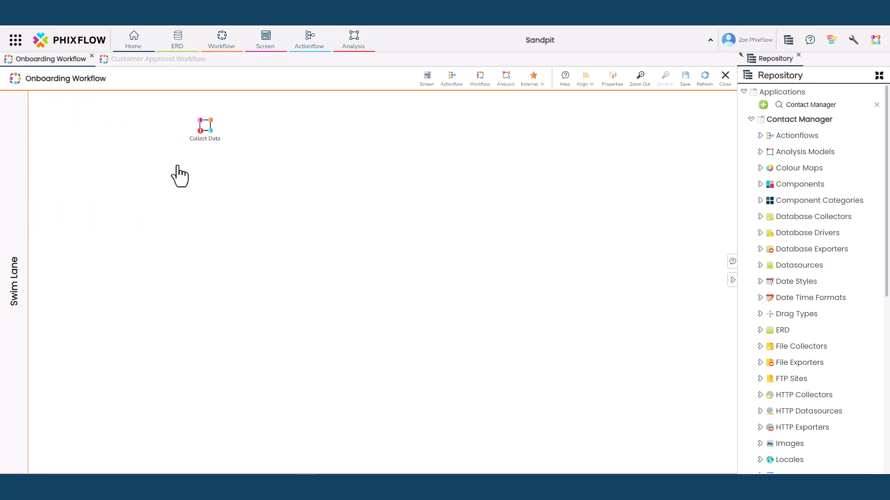
{"action": "left_click", "coordinate": [427, 78]}
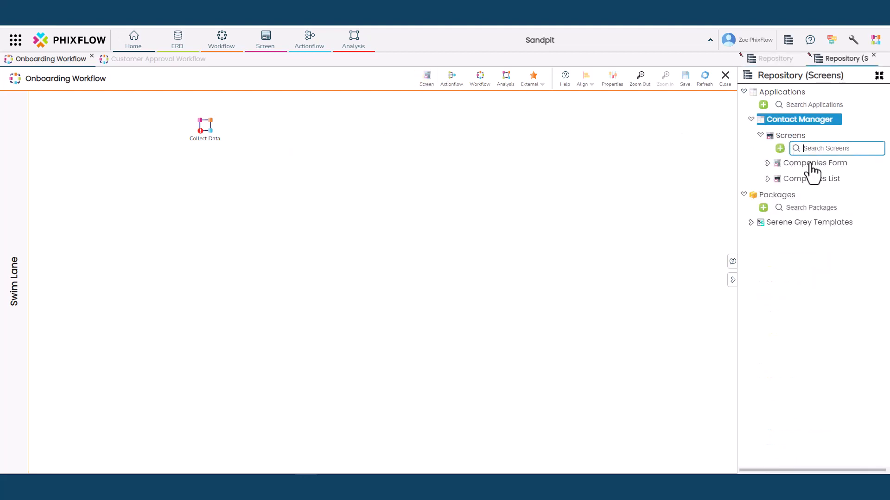
{"action": "left_click_drag", "start_coordinate": [817, 181], "coordinate": [219, 181]}
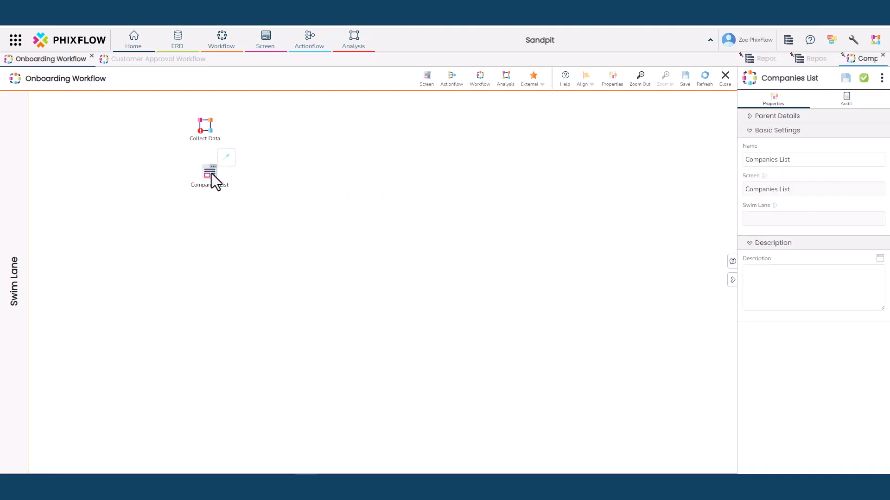
Rename the placed screen as View Companies List and align it directly beneath Collect Data, saving the changes.
{"action": "left_click", "coordinate": [744, 159]}
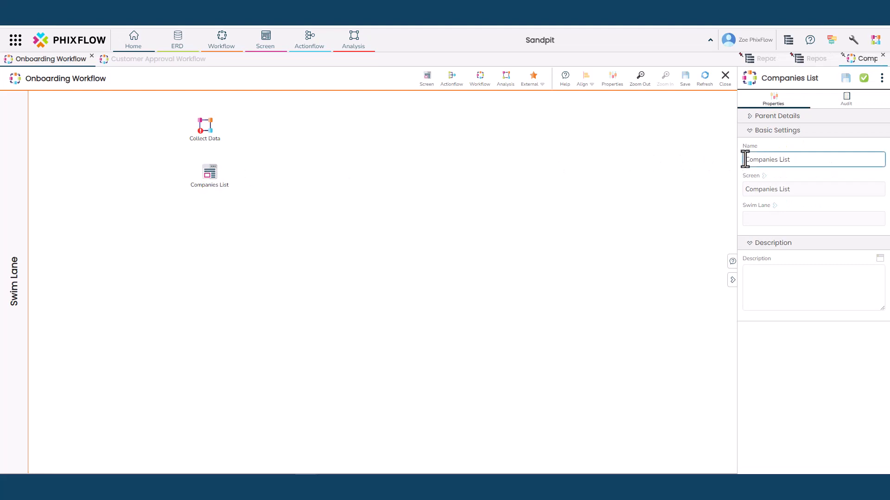
{"action": "type", "text": "View"}
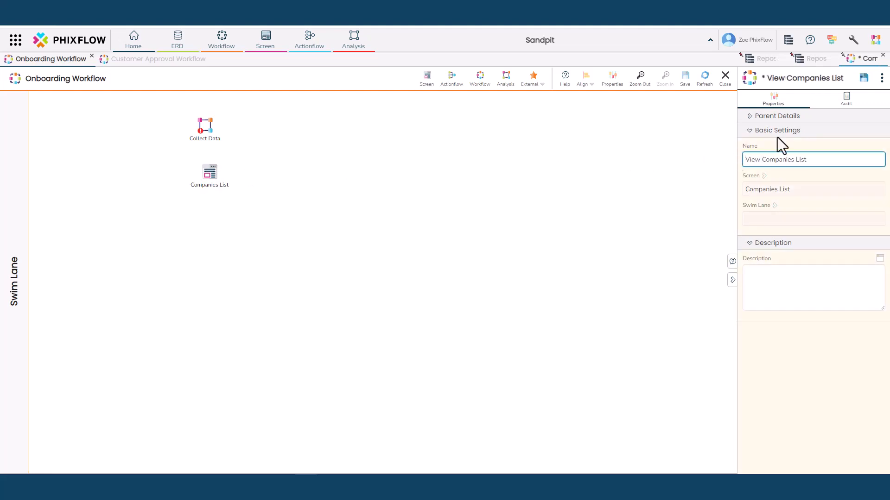
{"action": "left_click", "coordinate": [864, 77]}
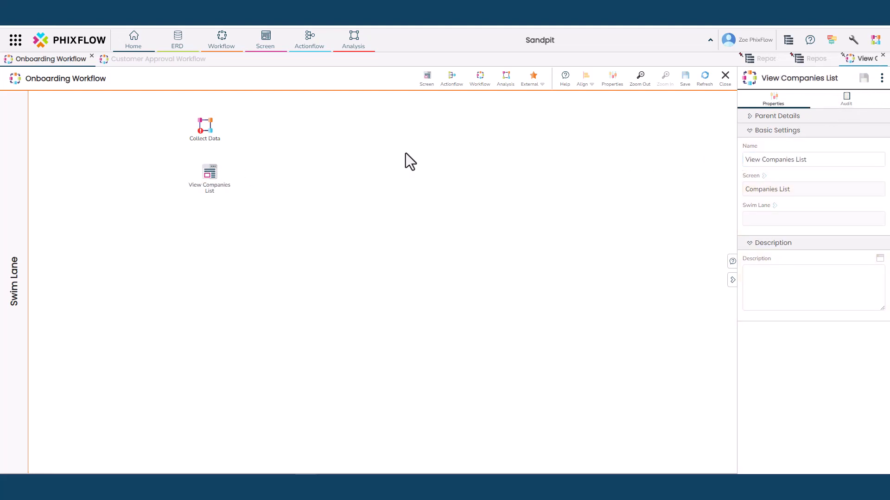
{"action": "left_click_drag", "start_coordinate": [209, 174], "coordinate": [204, 173]}
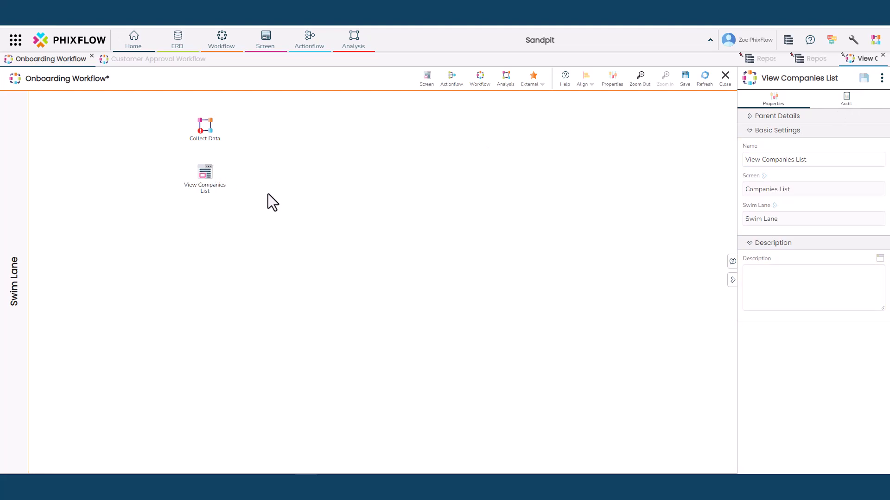
{"action": "key", "text": "ctrl+s"}
Create a new workflow model named Customer Approval Workflow with the description "Process for customer approvals".
{"action": "left_click", "coordinate": [182, 60]}
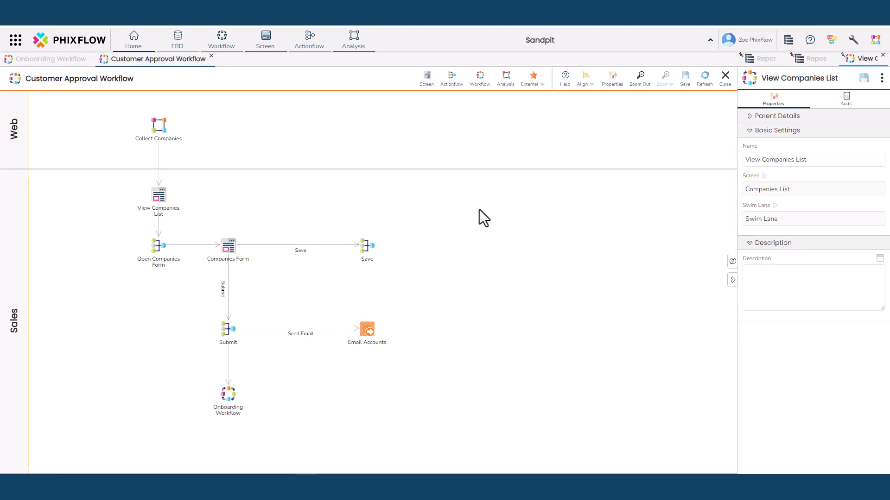
{"action": "left_click", "coordinate": [222, 42]}
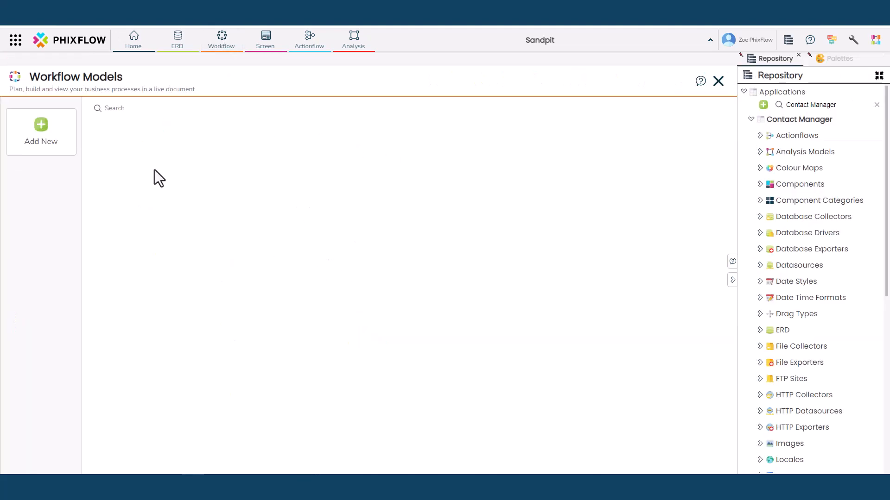
{"action": "left_click", "coordinate": [56, 149]}
{"action": "type", "text": "Customer "}
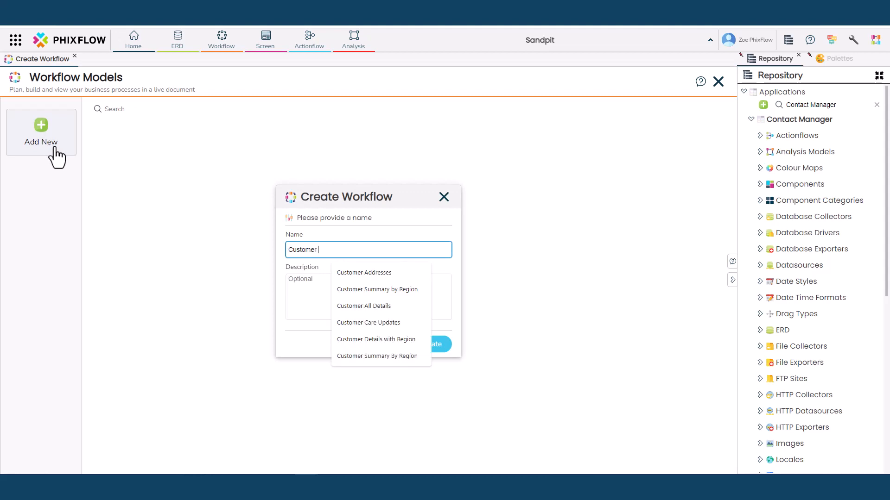
{"action": "type", "text": "Approval Workflow"}
{"action": "left_click", "coordinate": [317, 283]}
{"action": "type", "text": "Process for customer app"}
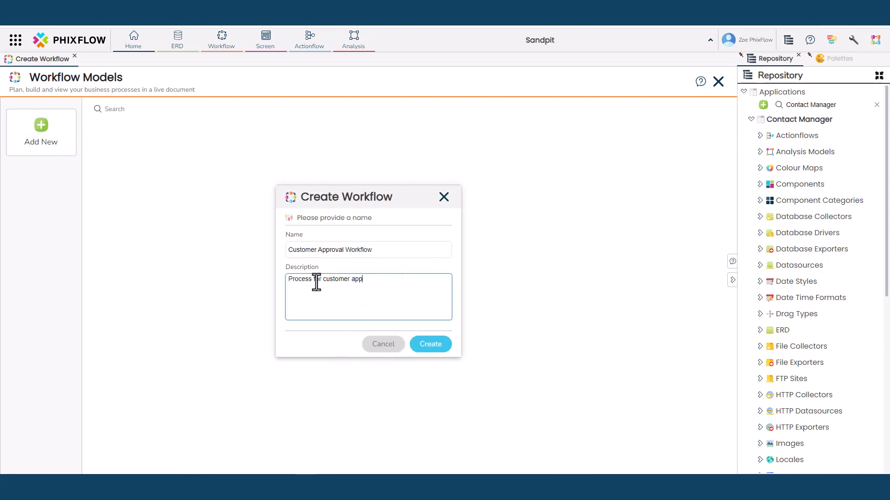
{"action": "type", "text": "rovals"}
{"action": "left_click", "coordinate": [435, 347]}
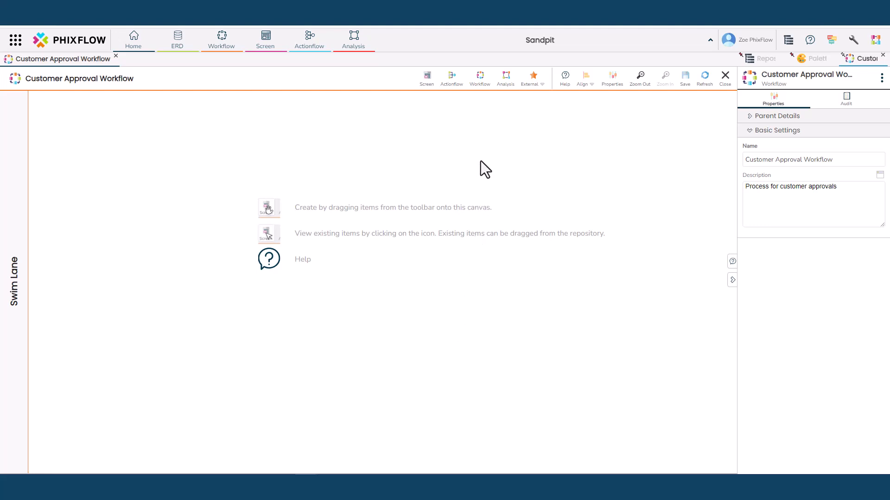
Add an analysis model named Collect Companies near the upper left of the workflow canvas, without selecting an existing model.
{"action": "left_click_drag", "start_coordinate": [506, 76], "coordinate": [171, 112]}
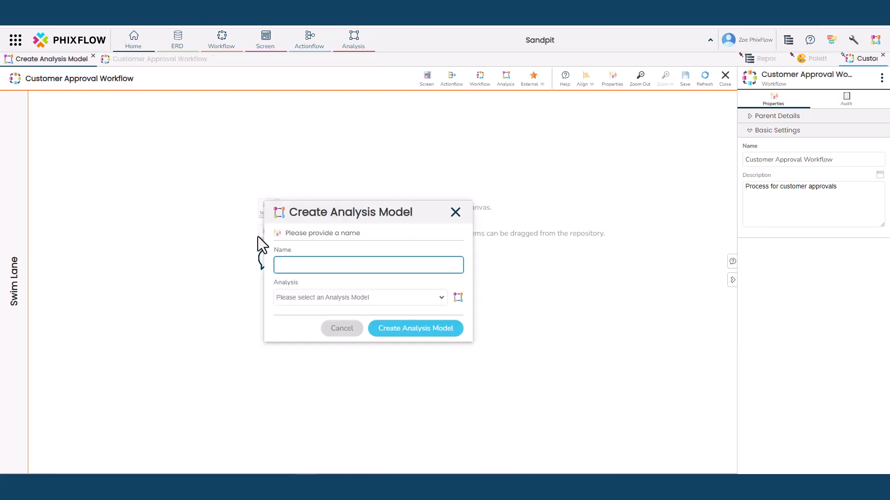
{"action": "type", "text": "Collect Companies"}
{"action": "left_click", "coordinate": [371, 285]}
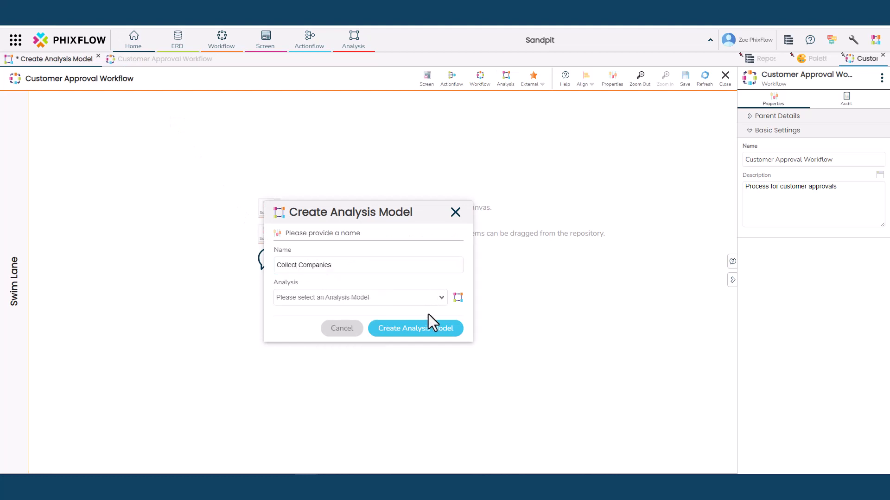
{"action": "left_click", "coordinate": [419, 329]}
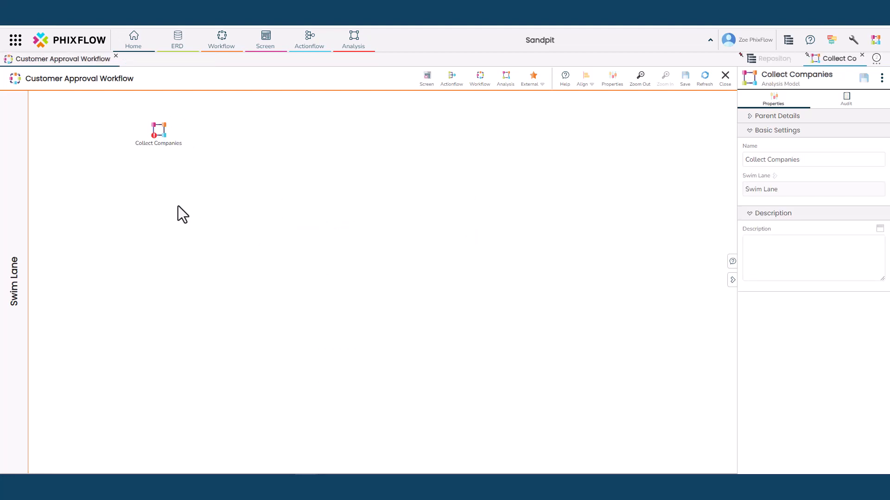
Change the label of the workflow's existing swim lane to Web and apply it.
{"action": "right_click", "coordinate": [14, 282]}
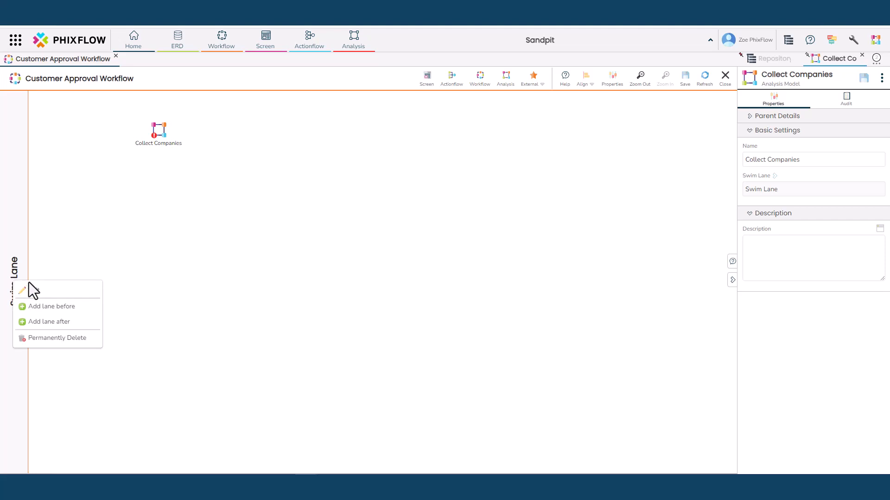
{"action": "left_click", "coordinate": [68, 291]}
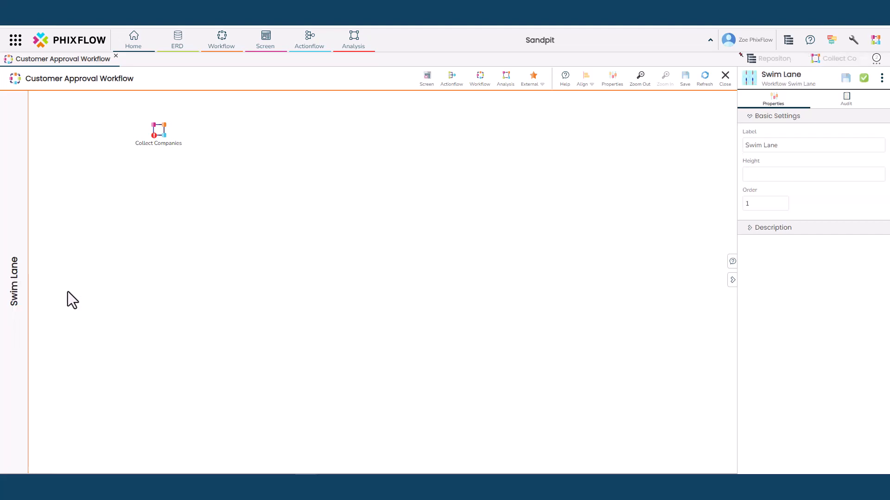
{"action": "left_click_drag", "start_coordinate": [784, 146], "coordinate": [740, 143]}
{"action": "type", "text": "Web"}
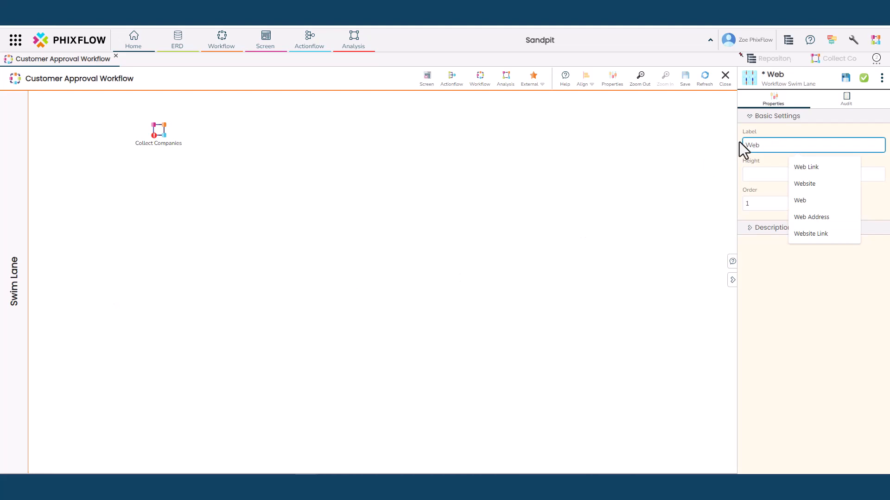
{"action": "left_click", "coordinate": [863, 78]}
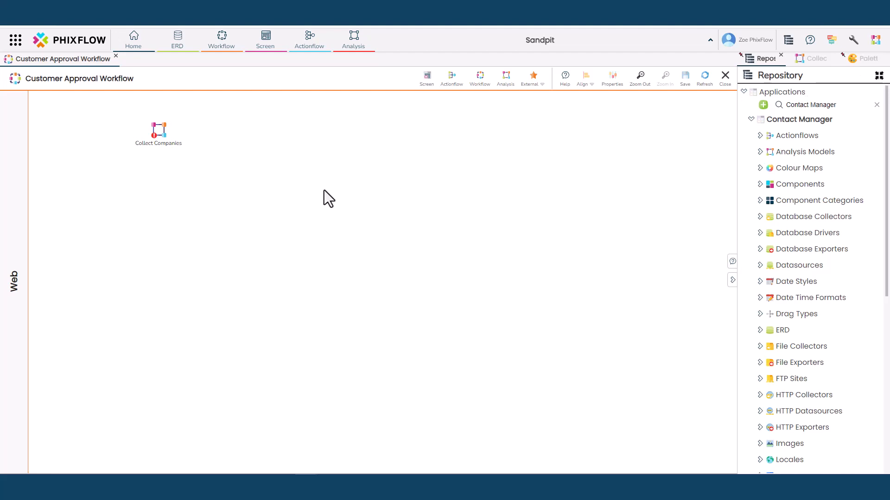
Add a swim lane labelled Sales after the Web lane, and raise their shared boundary to just below Collect Companies.
{"action": "right_click", "coordinate": [17, 295]}
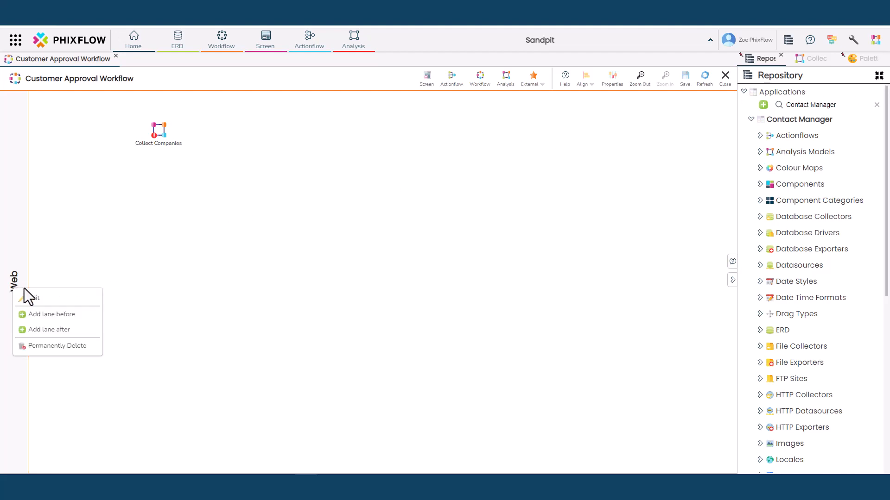
{"action": "left_click", "coordinate": [73, 329]}
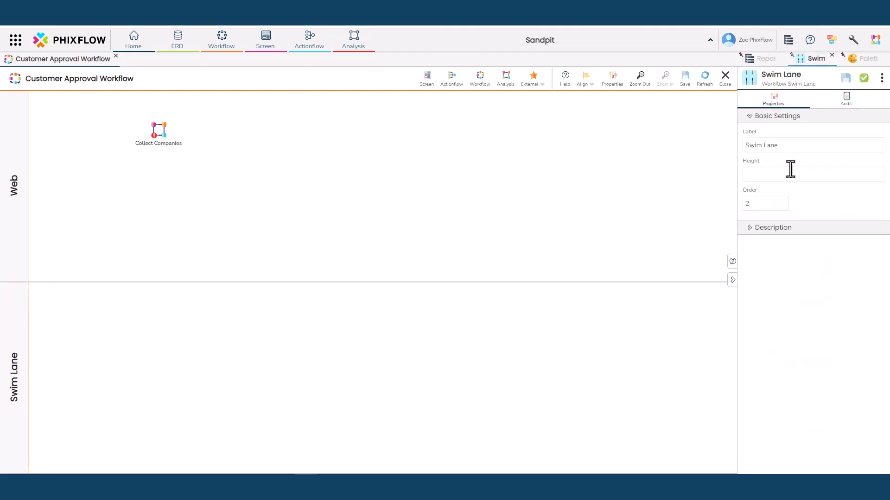
{"action": "triple_click", "coordinate": [747, 145]}
{"action": "type", "text": "Sales"}
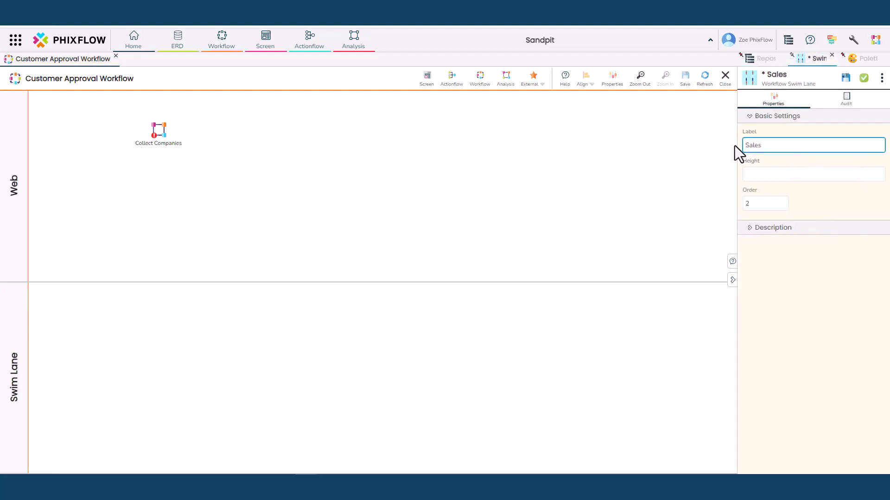
{"action": "left_click", "coordinate": [864, 77]}
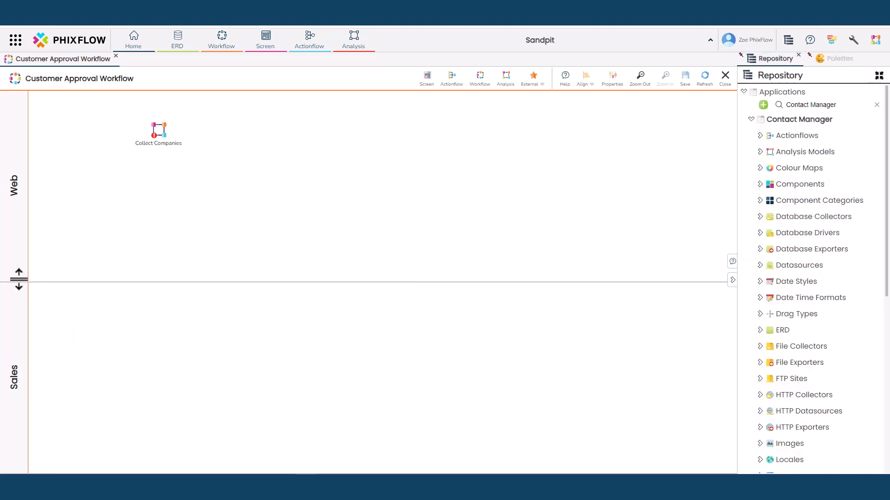
{"action": "left_click_drag", "start_coordinate": [18, 280], "coordinate": [33, 163]}
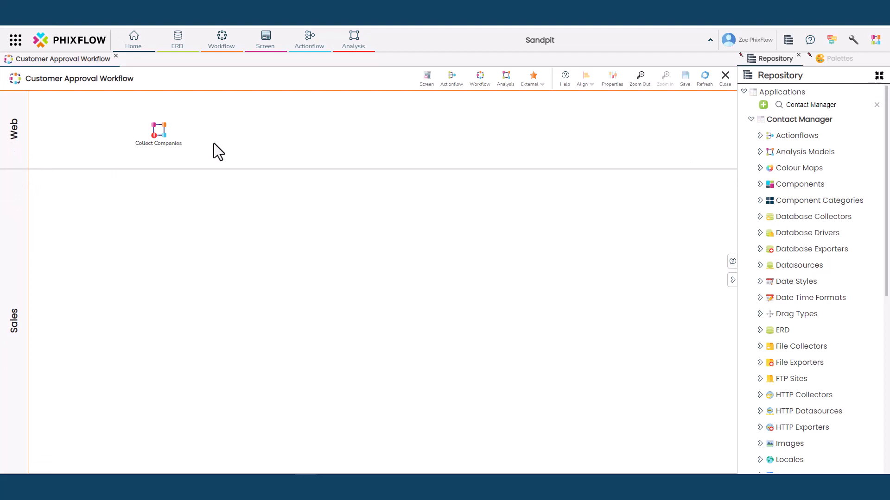
Place the existing Companies List screen in the Sales lane below Collect Companies and rename it as View Companies List.
{"action": "left_click", "coordinate": [426, 77]}
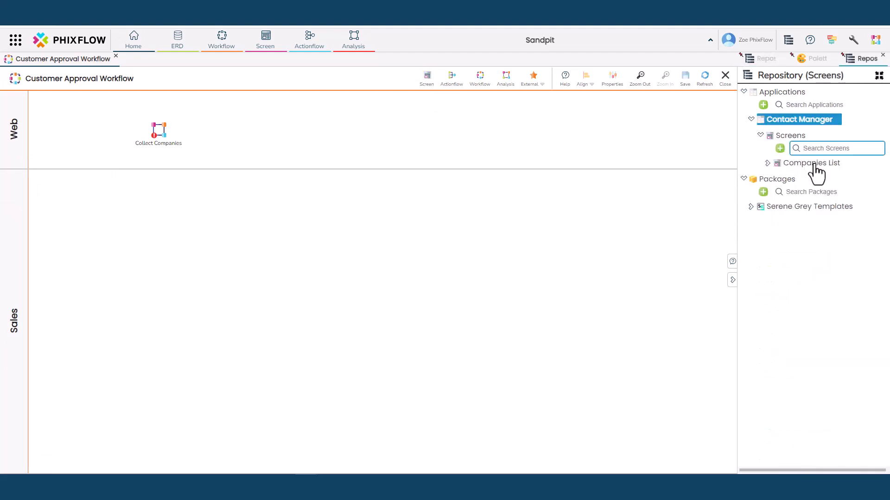
{"action": "left_click_drag", "start_coordinate": [811, 166], "coordinate": [158, 203]}
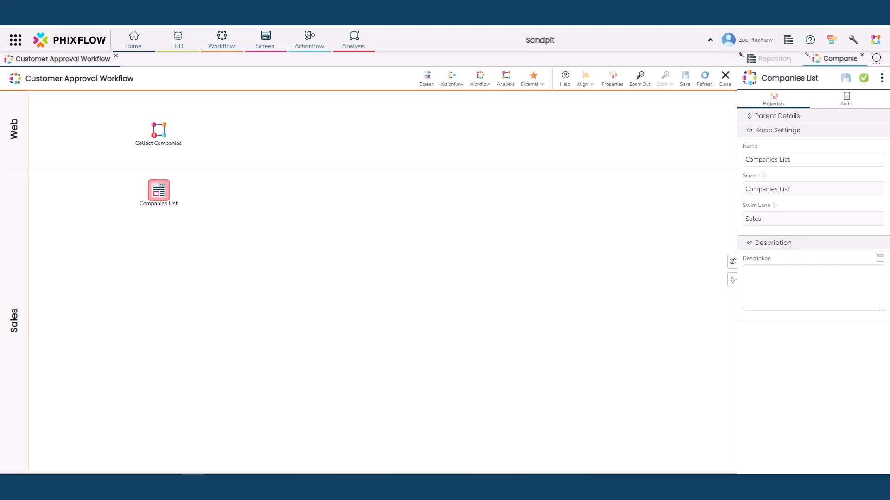
{"action": "left_click", "coordinate": [745, 160]}
{"action": "type", "text": "View"}
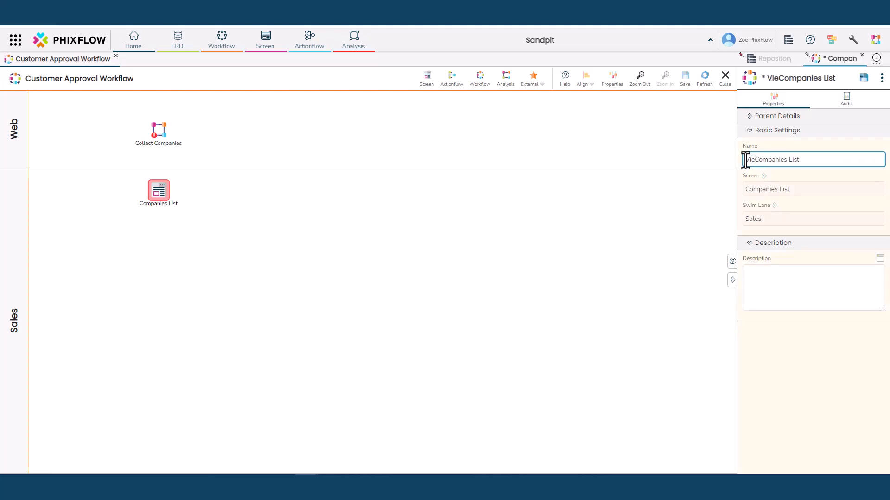
{"action": "left_click", "coordinate": [882, 77]}
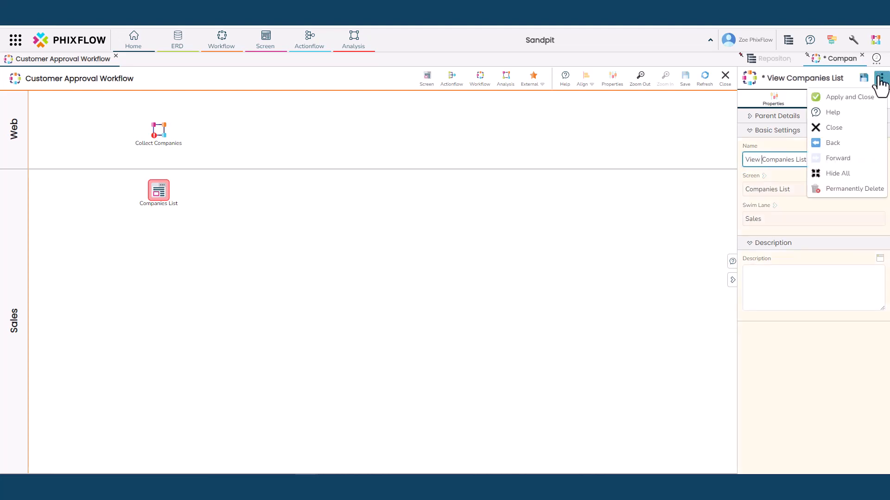
{"action": "left_click", "coordinate": [866, 100]}
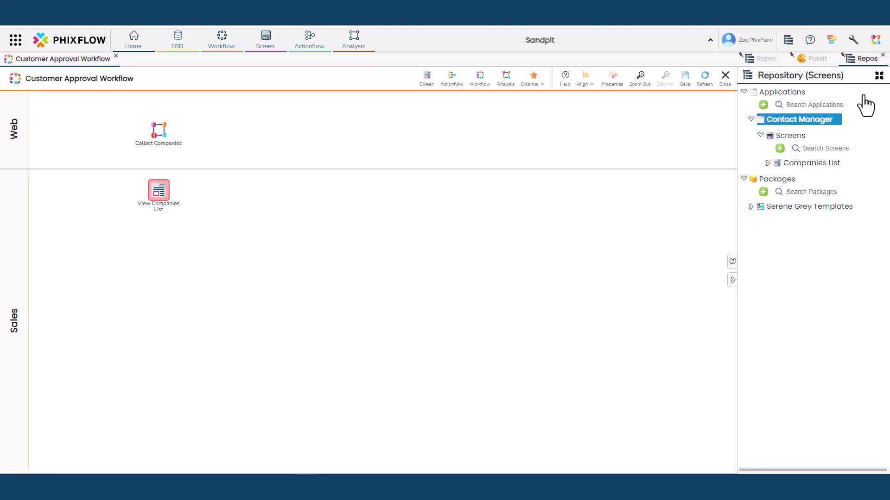
Close the screens repository and draw a connector from Collect Companies to View Companies List.
{"action": "left_click", "coordinate": [883, 55]}
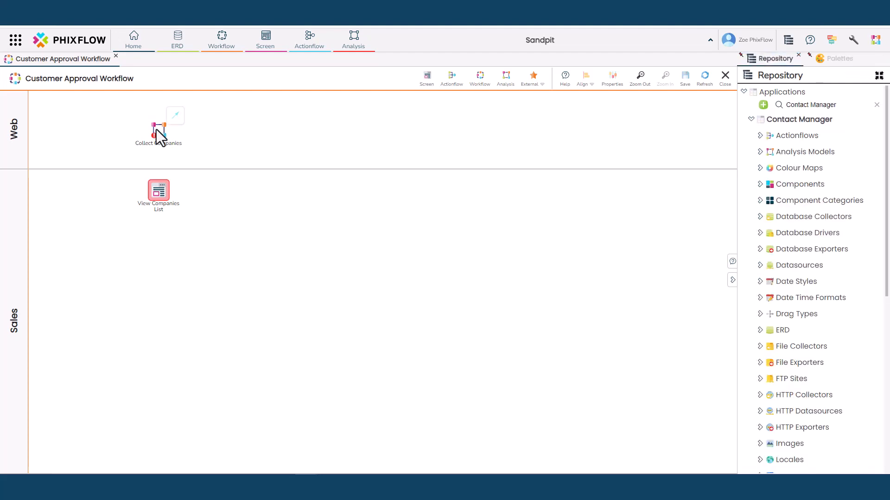
{"action": "left_click", "coordinate": [175, 116]}
{"action": "left_click_drag", "start_coordinate": [175, 117], "coordinate": [160, 190]}
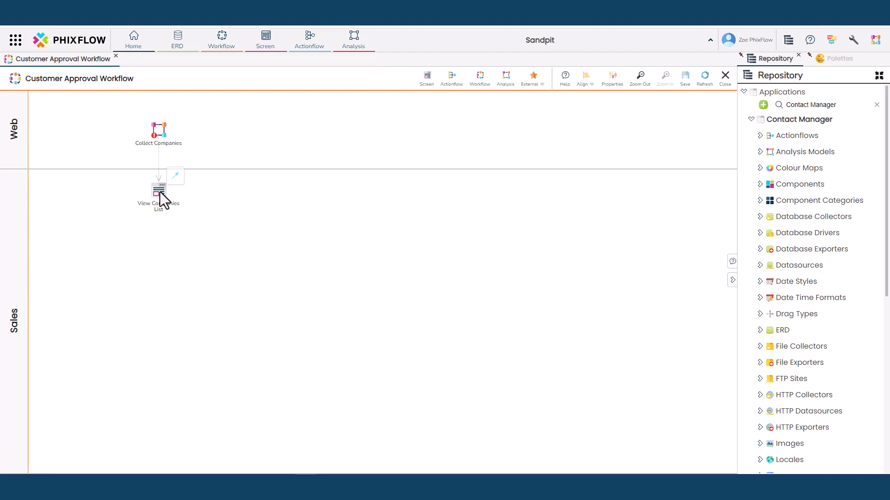
Add a new actionflow named Open Companies Form in the Sales lane below View Companies List, and draw a connector from View Companies List to it.
{"action": "left_click", "coordinate": [453, 76]}
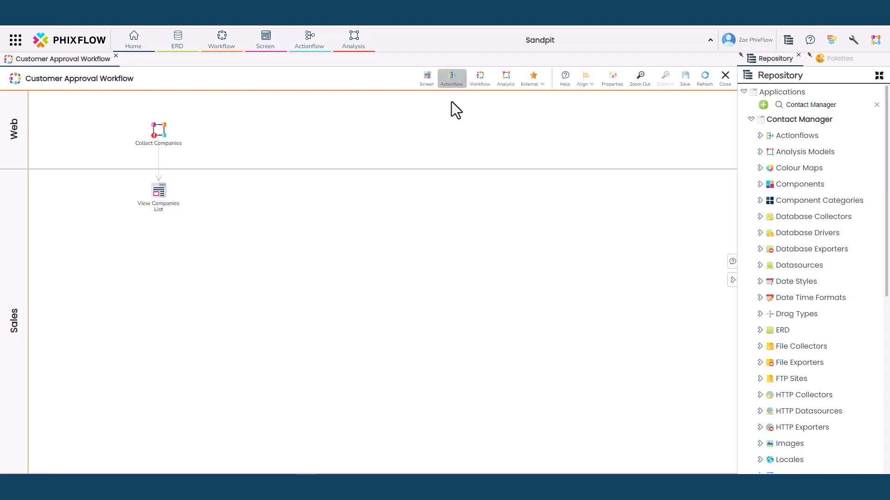
{"action": "left_click", "coordinate": [152, 243]}
{"action": "type", "text": "Open Compa"}
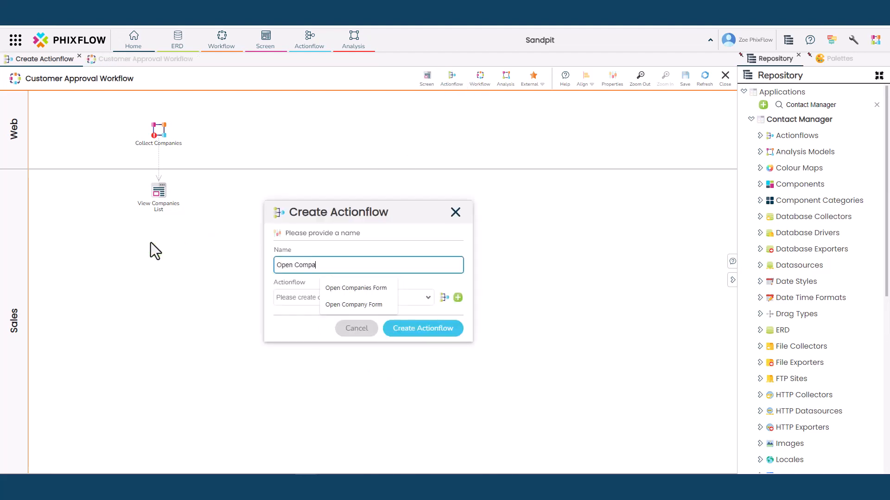
{"action": "type", "text": "nies Form"}
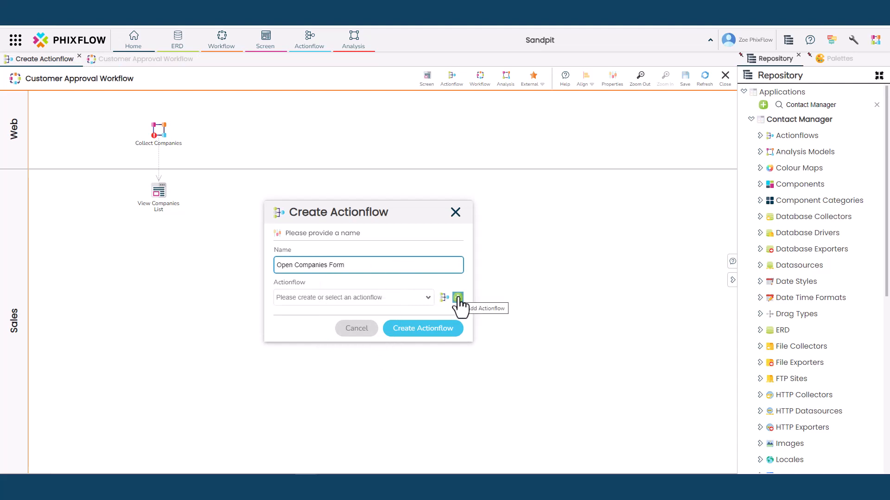
{"action": "left_click", "coordinate": [457, 298]}
{"action": "type", "text": "Open Companies Form"}
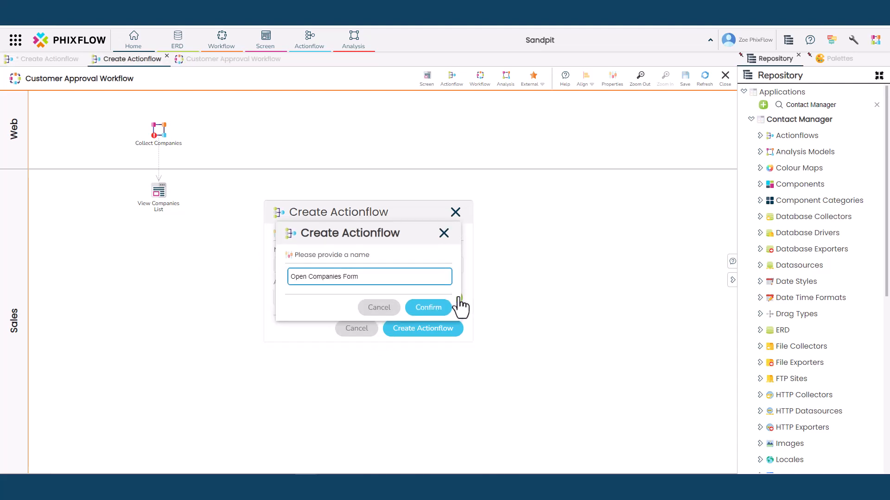
{"action": "left_click", "coordinate": [429, 307]}
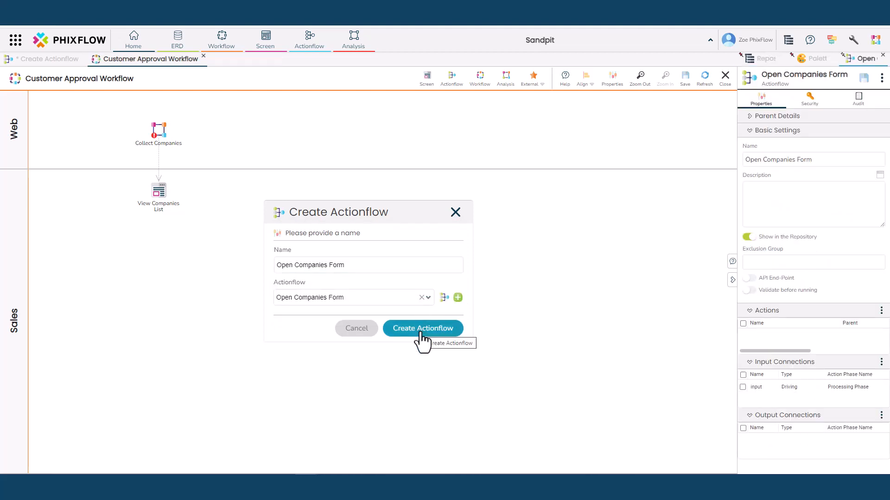
{"action": "left_click", "coordinate": [421, 330]}
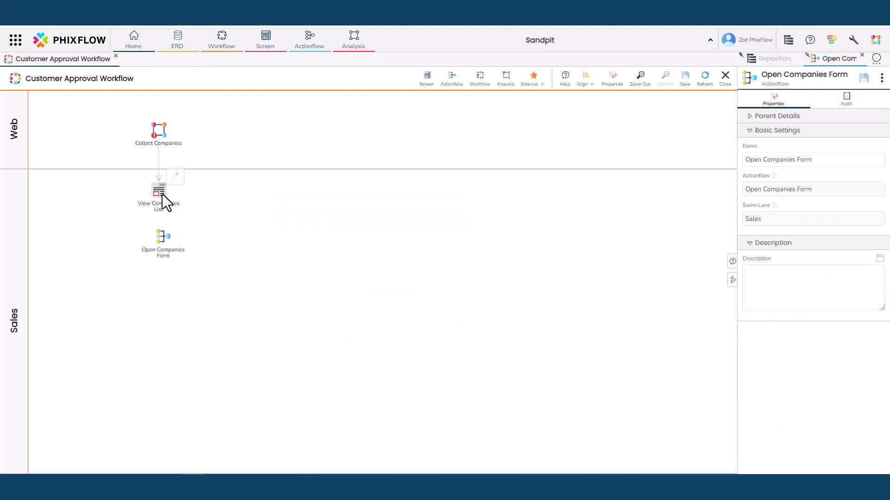
{"action": "left_click_drag", "start_coordinate": [175, 176], "coordinate": [157, 306]}
Place a screen node named Companies Form beside the Open Companies Form actionflow and draw a connector from the actionflow to it.
{"action": "left_click_drag", "start_coordinate": [426, 78], "coordinate": [312, 202]}
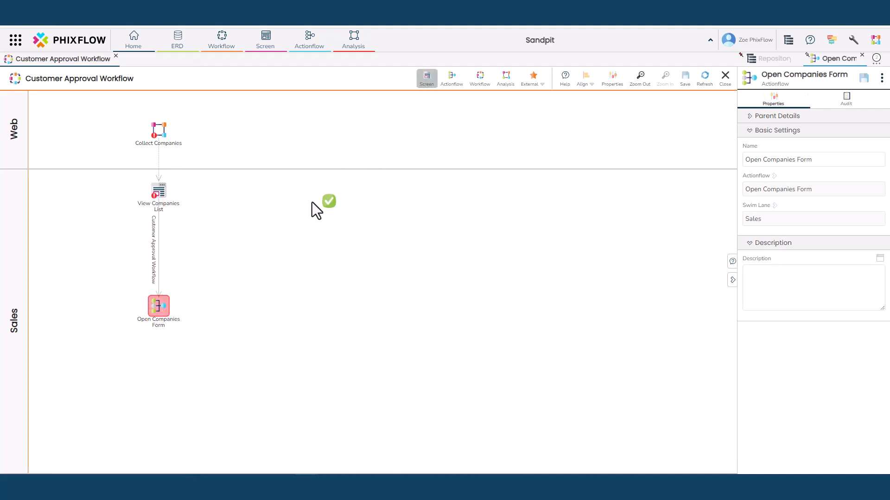
{"action": "left_click_drag", "start_coordinate": [249, 303], "coordinate": [249, 302]}
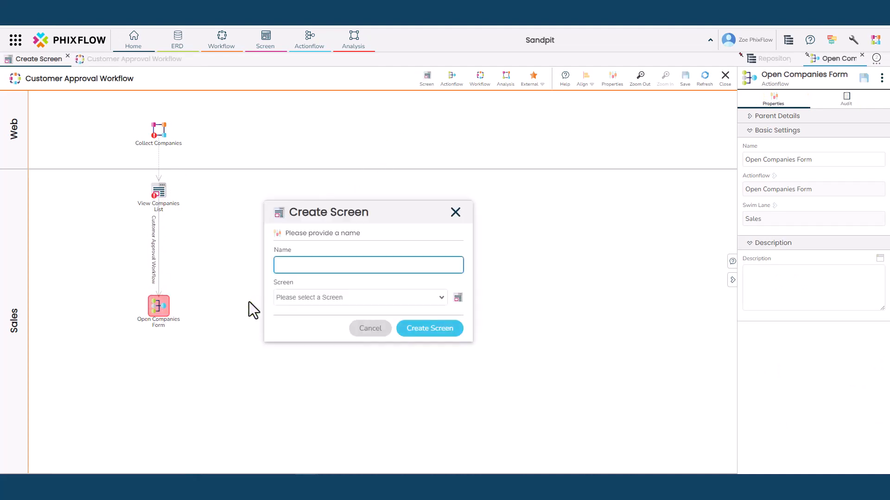
{"action": "type", "text": "Companies Form"}
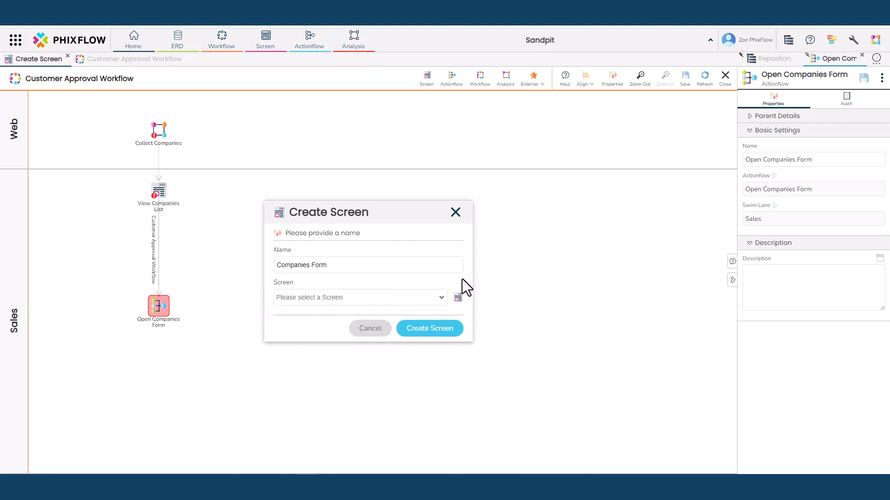
{"action": "left_click", "coordinate": [436, 330]}
{"action": "mouse_move", "coordinate": [159, 306]}
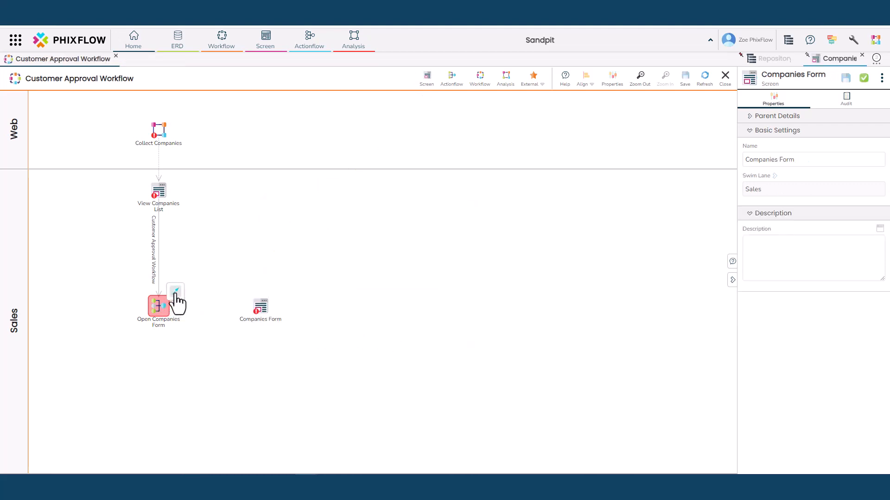
{"action": "left_click_drag", "start_coordinate": [176, 295], "coordinate": [260, 307]}
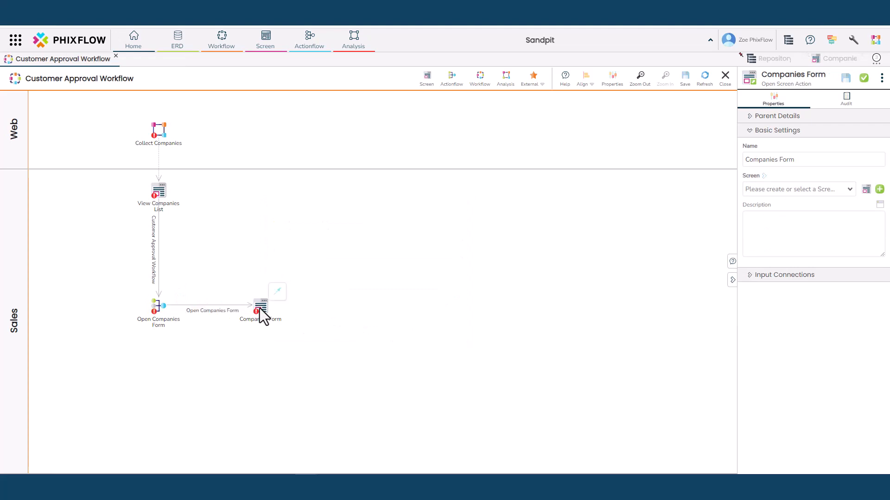
Build a new screen named Companies Form for the Companies Form node, using the Edit Form template with Open Maximised turned off.
{"action": "double_click", "coordinate": [260, 307]}
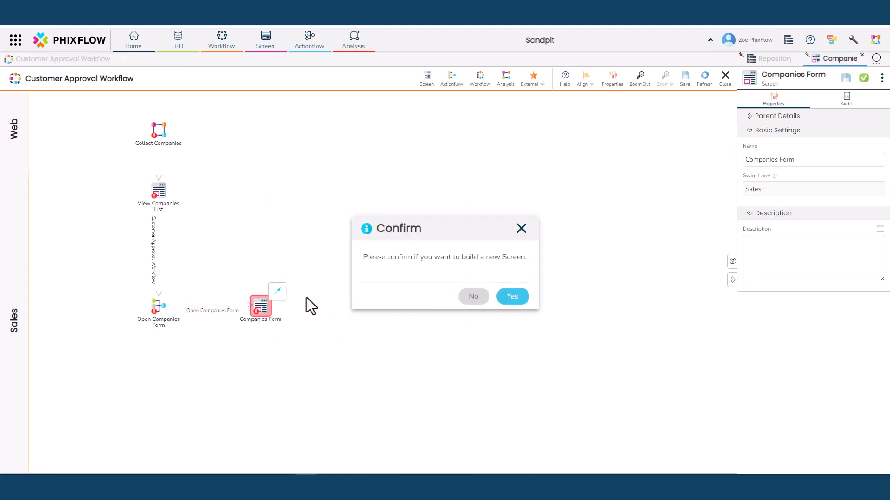
{"action": "left_click", "coordinate": [512, 298]}
{"action": "type", "text": "C"}
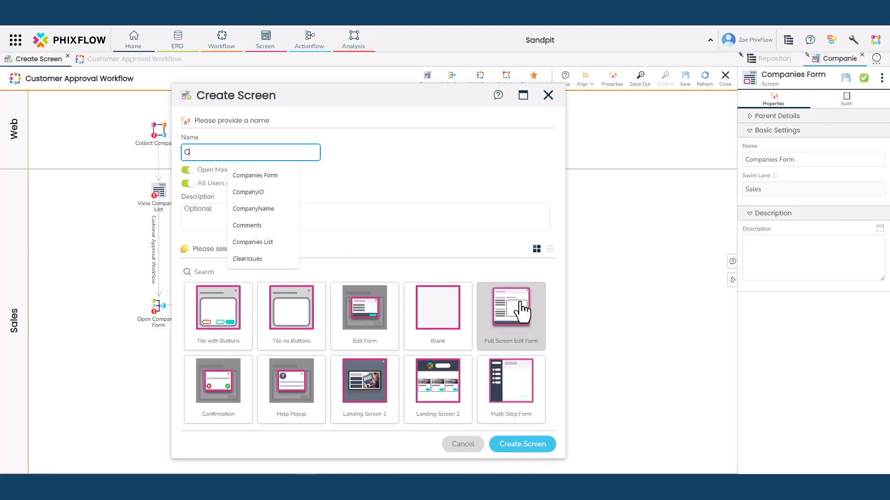
{"action": "type", "text": "ompanies Form"}
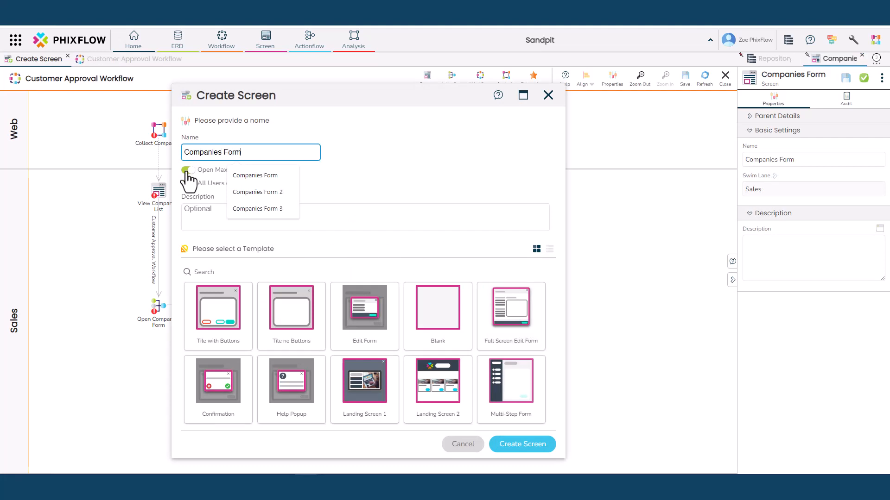
{"action": "left_click", "coordinate": [187, 172]}
{"action": "left_click", "coordinate": [369, 315]}
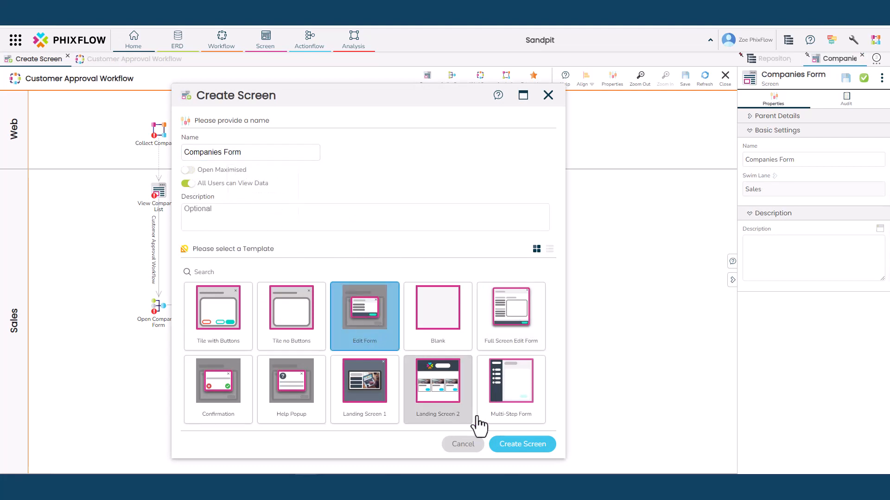
{"action": "left_click", "coordinate": [520, 446]}
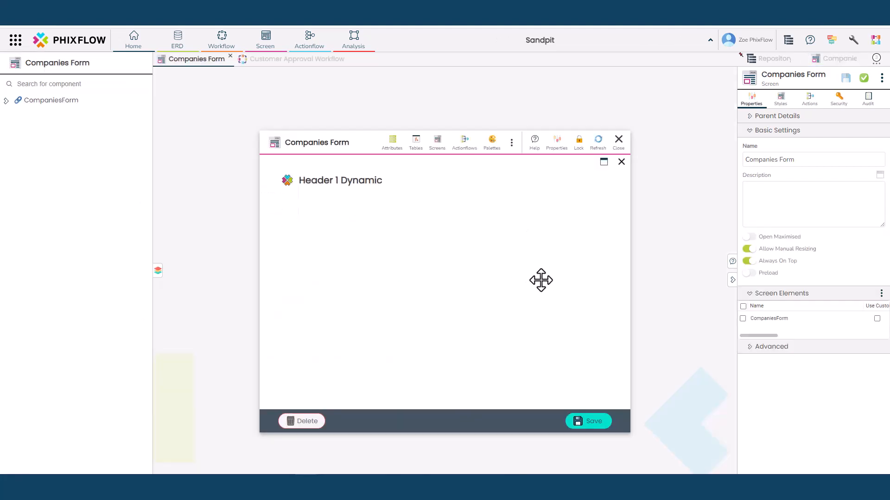
Open the View Companies List screen from the workflow and attach the unconnected Open Companies Form action to its Add button.
{"action": "left_click", "coordinate": [285, 60]}
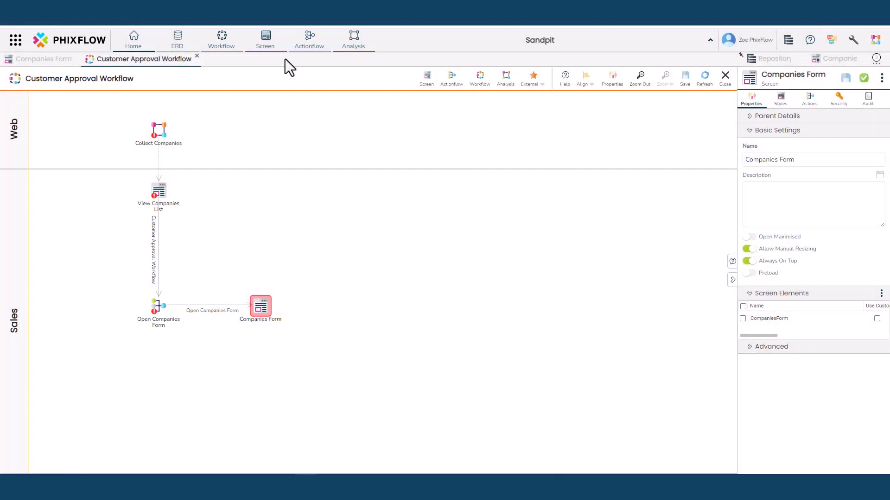
{"action": "left_click", "coordinate": [159, 192]}
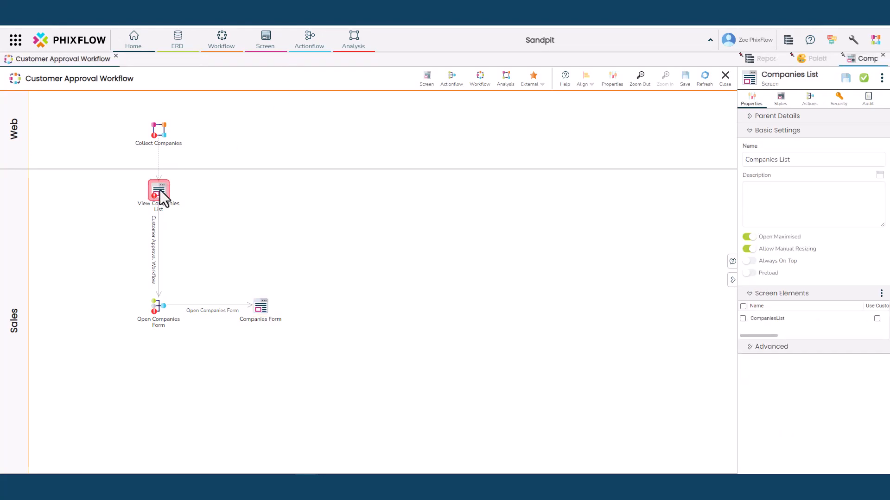
{"action": "double_click", "coordinate": [160, 190]}
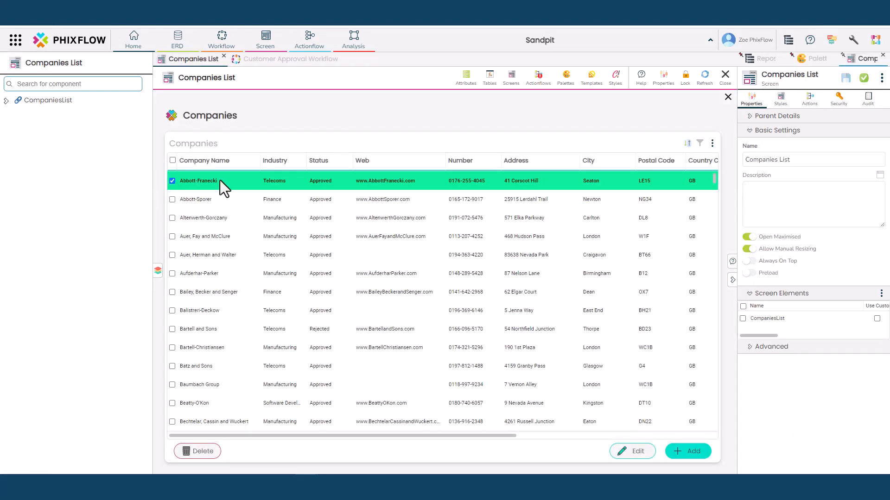
{"action": "left_click", "coordinate": [810, 99]}
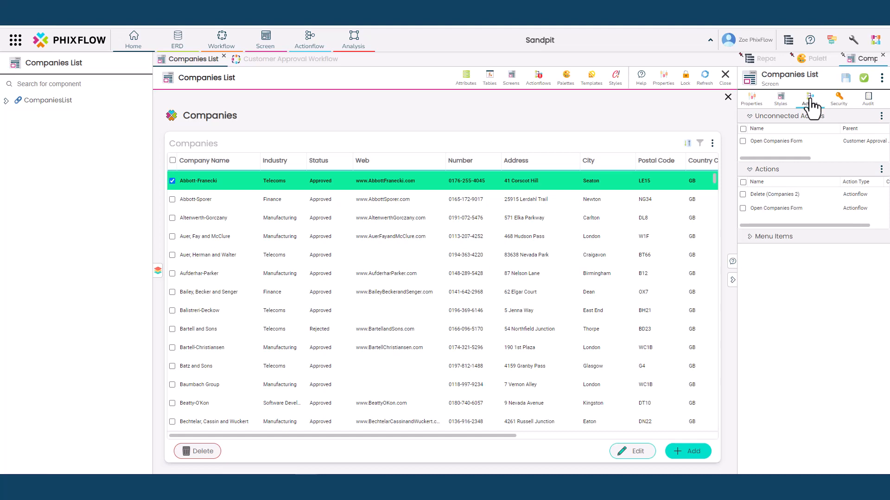
{"action": "left_click_drag", "start_coordinate": [770, 140], "coordinate": [688, 454]}
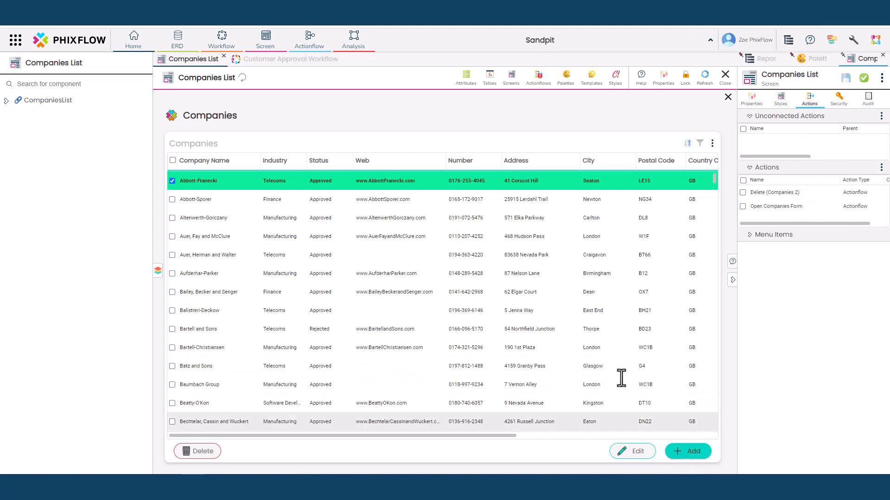
Open the Open Companies Form actionflow from the workflow and connect its input to the On Click event.
{"action": "left_click", "coordinate": [289, 61]}
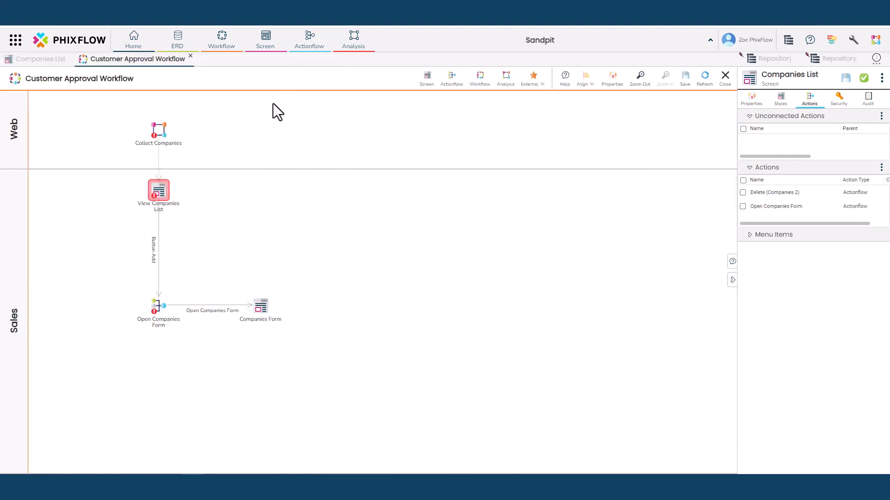
{"action": "double_click", "coordinate": [159, 308]}
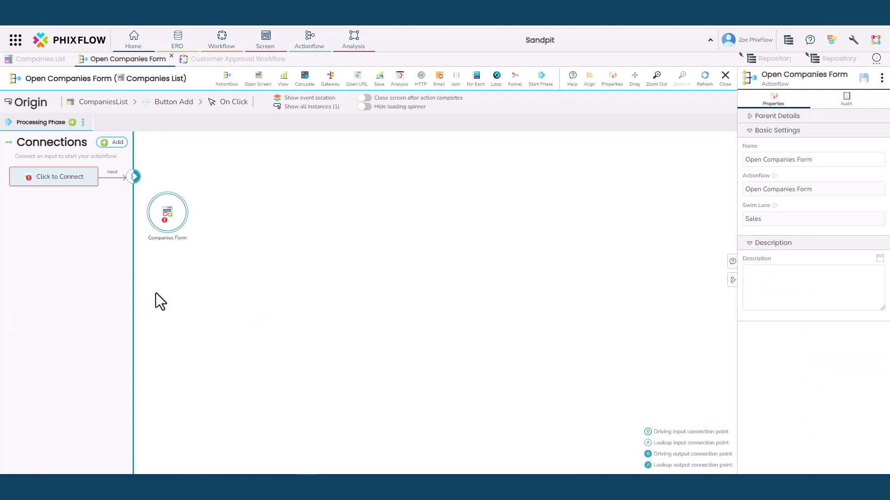
{"action": "left_click", "coordinate": [67, 181]}
{"action": "left_click", "coordinate": [225, 256]}
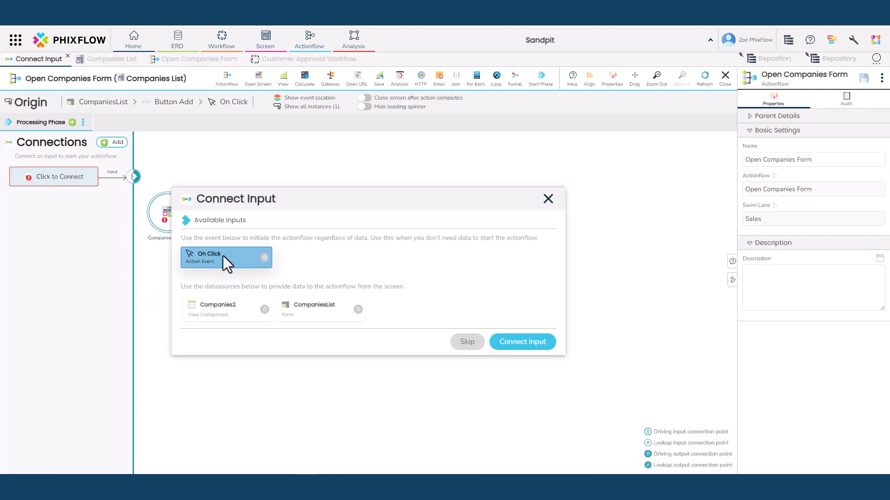
{"action": "left_click", "coordinate": [521, 342]}
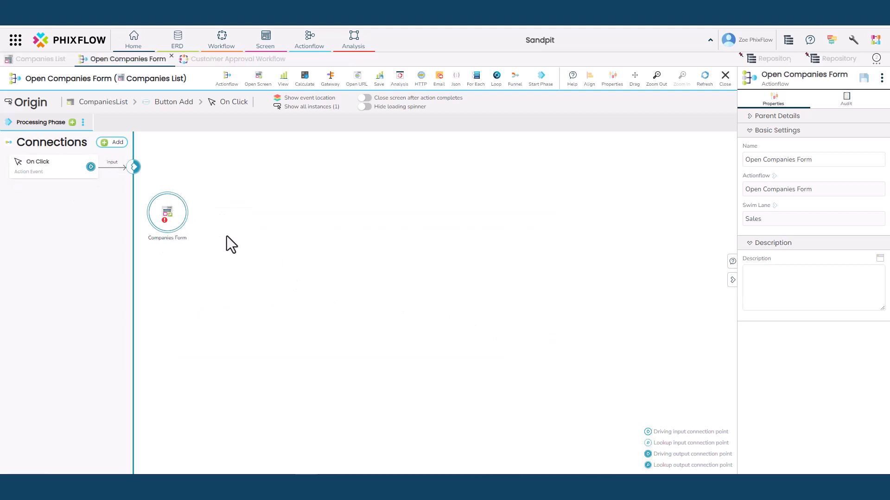
Link the actionflow's input to the Companies Form action and space the two nodes further apart.
{"action": "left_click_drag", "start_coordinate": [176, 214], "coordinate": [241, 205]}
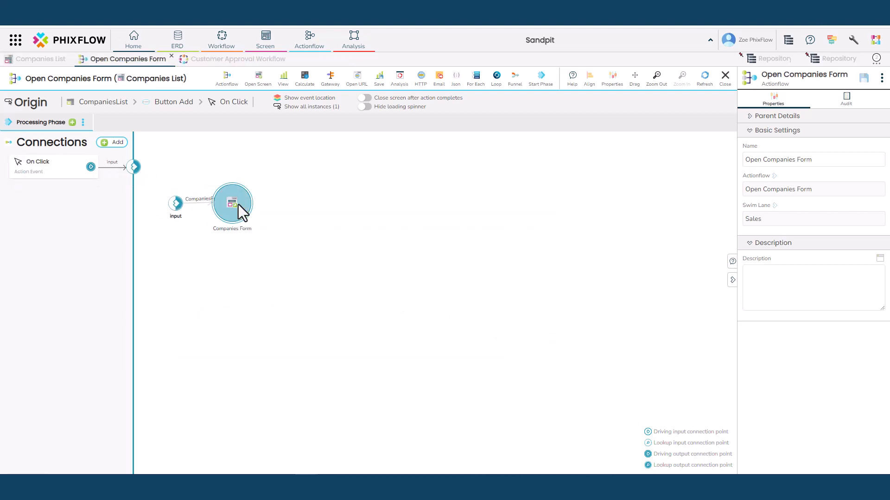
{"action": "left_click_drag", "start_coordinate": [228, 204], "coordinate": [242, 204]}
{"action": "left_click_drag", "start_coordinate": [178, 202], "coordinate": [148, 202]}
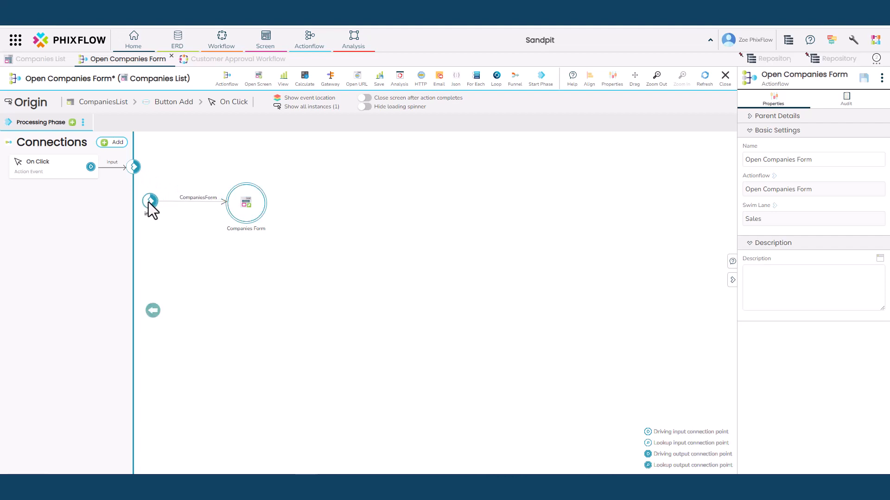
Return to the Customer Approval Workflow and add a workflow node named Onboarding Workflow in the Sales lane below the Open Companies Form row.
{"action": "left_click", "coordinate": [215, 59]}
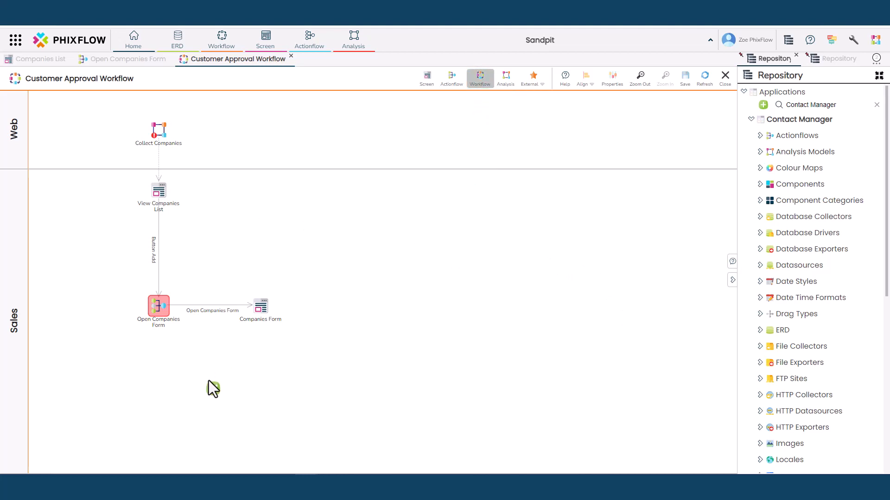
{"action": "type", "text": "Onboarding Workfl"}
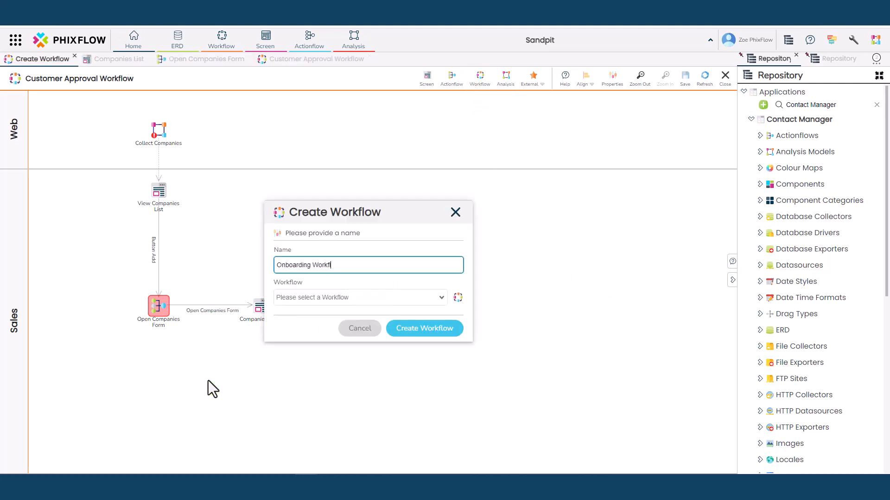
{"action": "type", "text": "ow"}
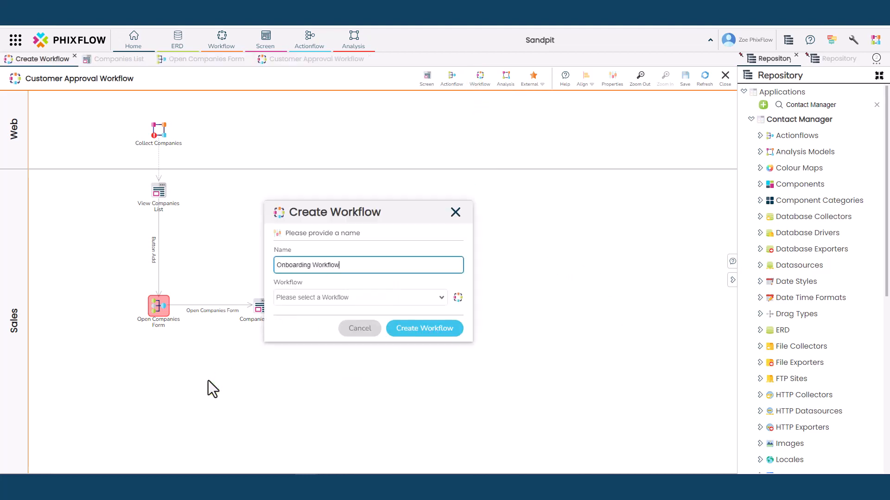
{"action": "left_click", "coordinate": [438, 332]}
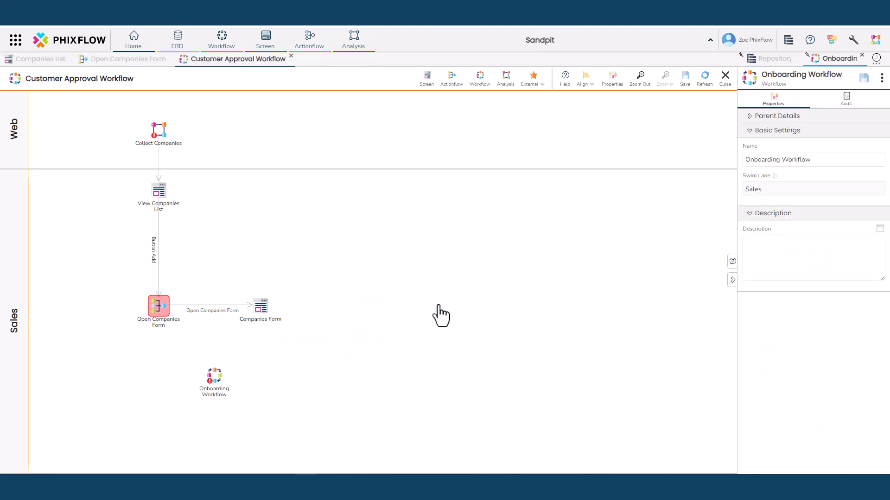
Add a new actionflow named Submit in the Sales lane between Companies Form and Onboarding Workflow.
{"action": "left_click_drag", "start_coordinate": [450, 78], "coordinate": [409, 232]}
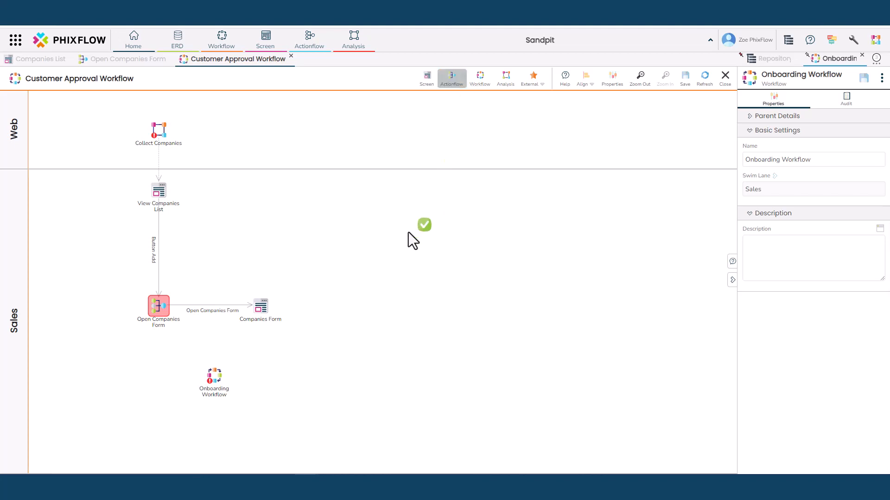
{"action": "left_click_drag", "start_coordinate": [274, 356], "coordinate": [255, 347]}
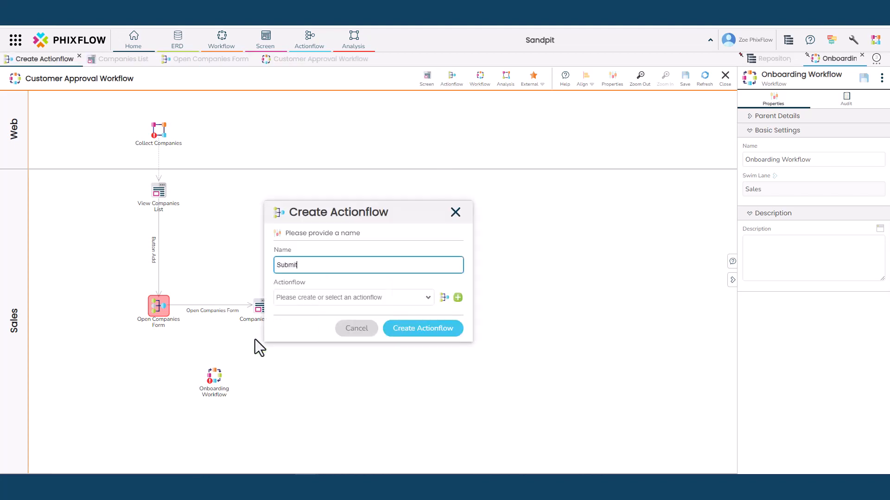
{"action": "left_click", "coordinate": [460, 299]}
{"action": "type", "text": "Submit"}
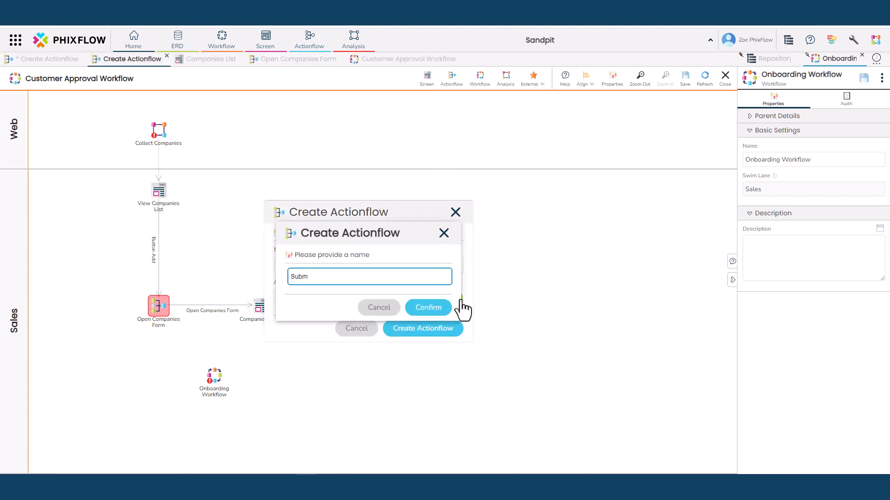
{"action": "left_click", "coordinate": [431, 309]}
{"action": "left_click", "coordinate": [419, 330]}
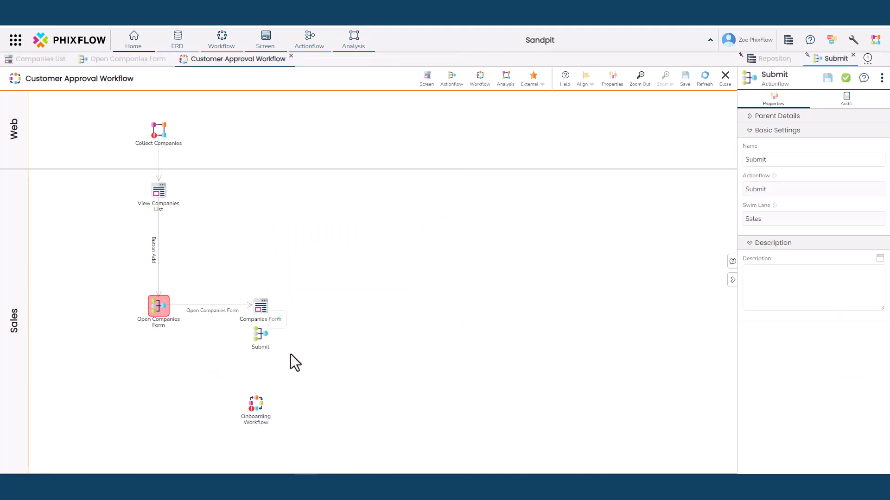
Add a new actionflow named Save in the Sales lane on the same row as Companies Form, beyond that screen.
{"action": "left_click_drag", "start_coordinate": [444, 77], "coordinate": [420, 216]}
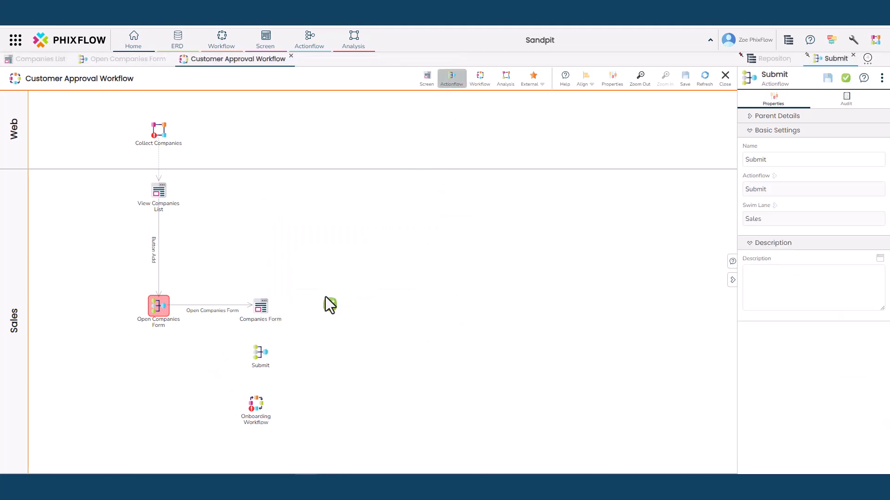
{"action": "left_click_drag", "start_coordinate": [326, 297], "coordinate": [325, 299]}
{"action": "type", "text": "Sav"}
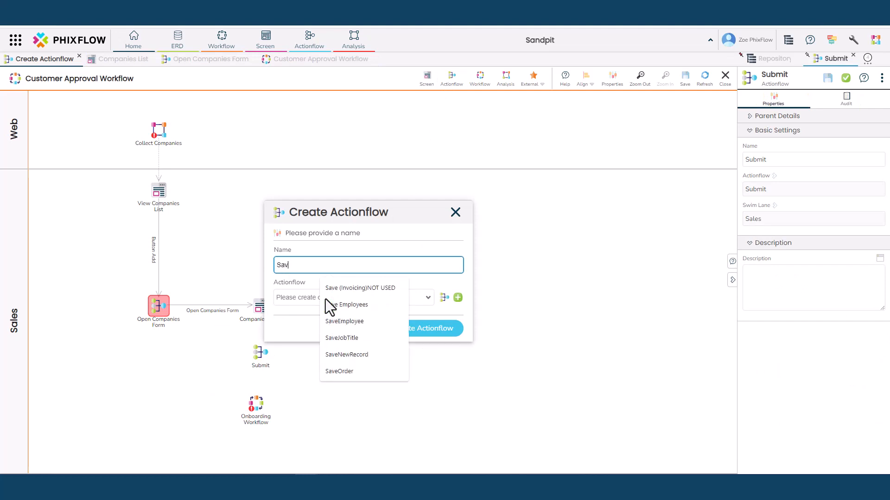
{"action": "type", "text": "e"}
{"action": "left_click", "coordinate": [458, 298]}
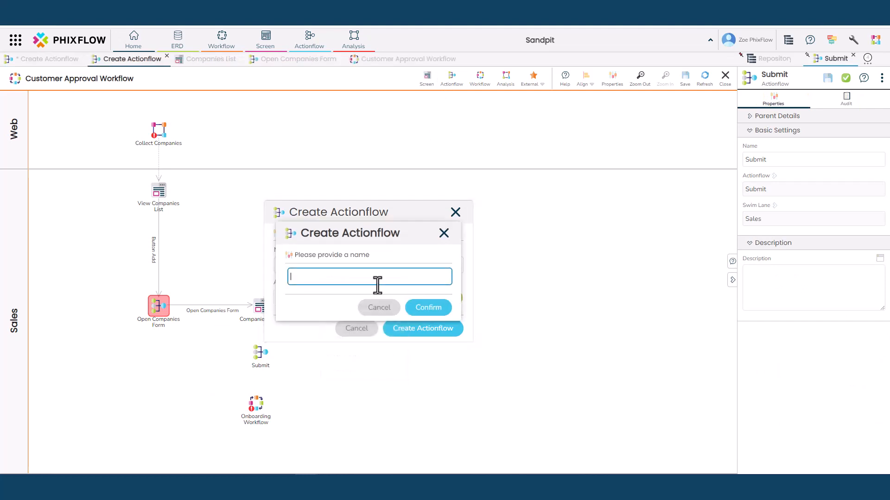
{"action": "type", "text": "Save"}
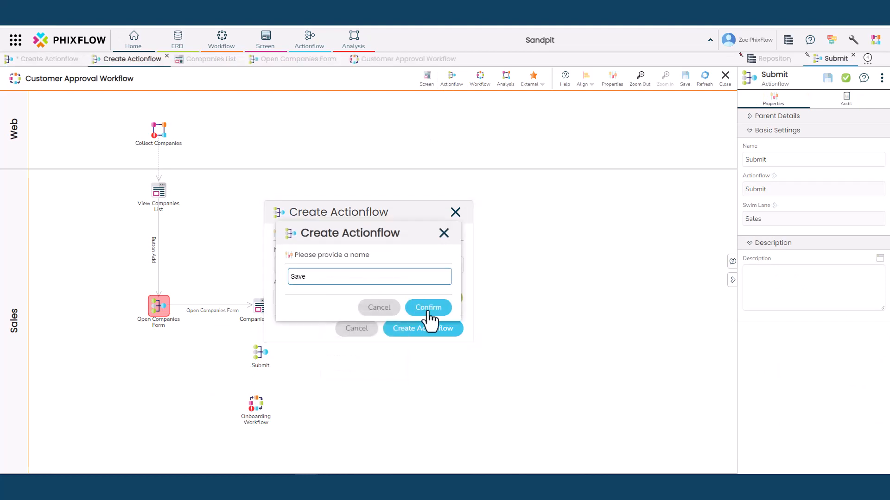
{"action": "left_click", "coordinate": [427, 308]}
{"action": "left_click", "coordinate": [423, 328]}
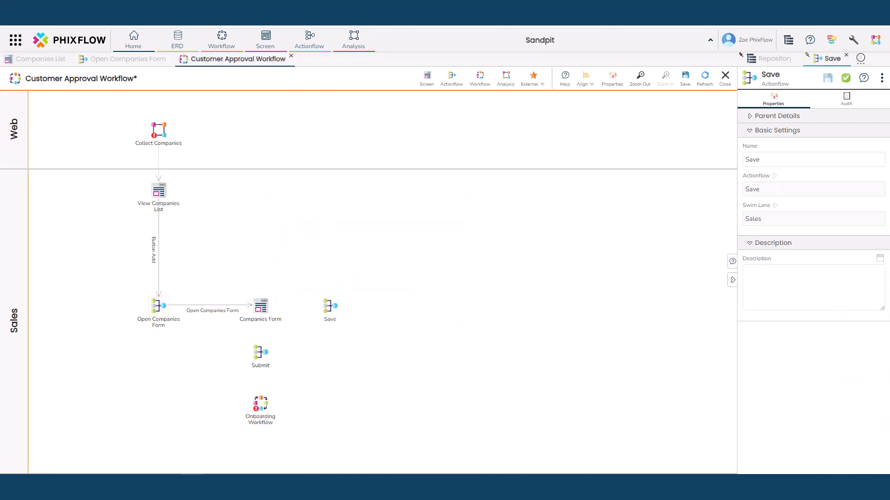
Connect Companies Form to the Save and Submit actionflows, and link Submit to Onboarding Workflow.
{"action": "mouse_move", "coordinate": [264, 306]}
{"action": "left_click_drag", "start_coordinate": [278, 292], "coordinate": [333, 310]}
{"action": "left_click_drag", "start_coordinate": [260, 307], "coordinate": [262, 409]}
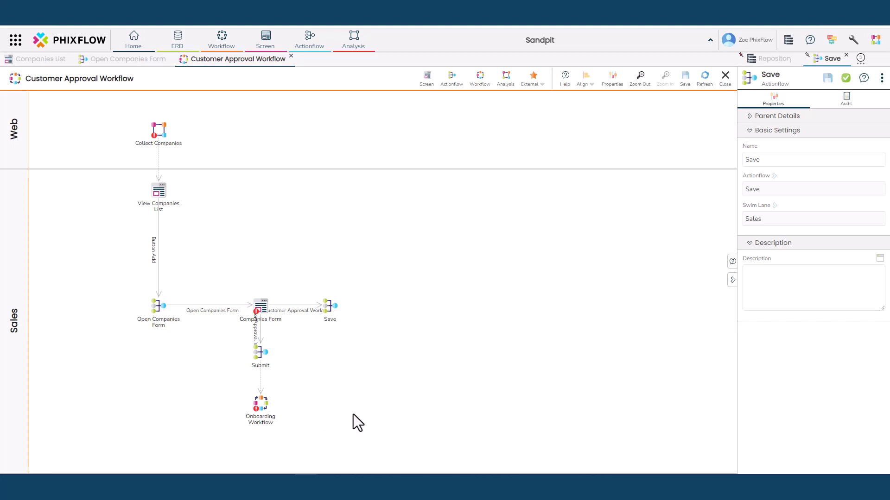
Add an external Send Email action named Email Accounts beside Submit in the Sales lane and connect Submit to it.
{"action": "left_click", "coordinate": [533, 79]}
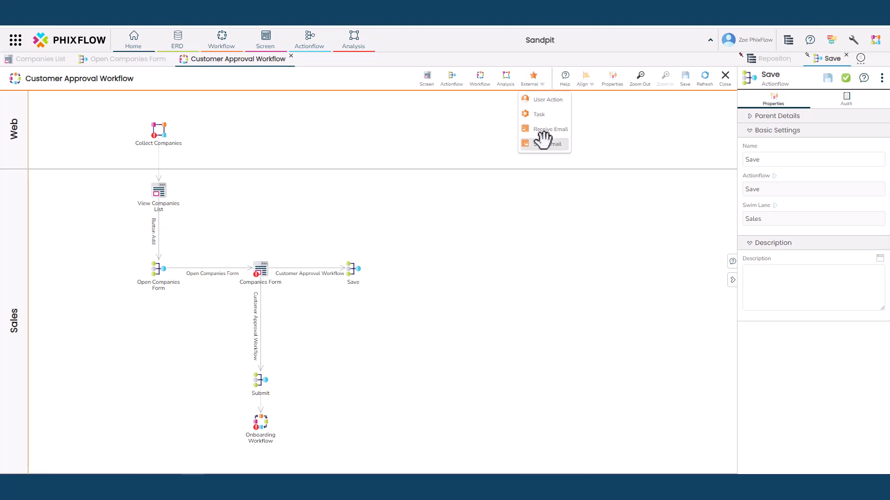
{"action": "left_click_drag", "start_coordinate": [540, 141], "coordinate": [366, 379]}
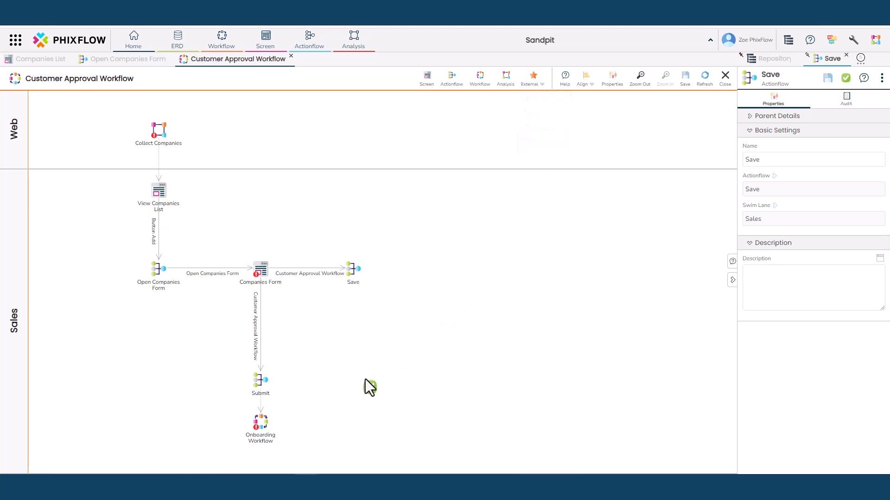
{"action": "type", "text": "Email Accounts"}
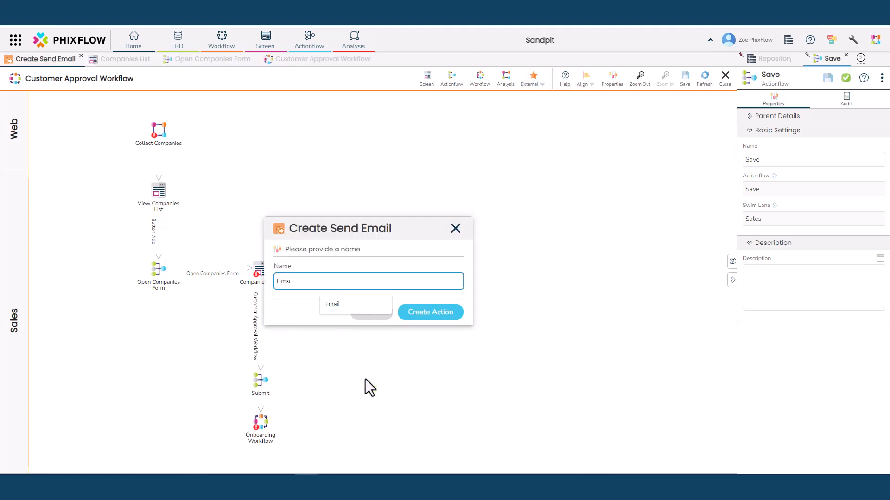
{"action": "left_click", "coordinate": [437, 314]}
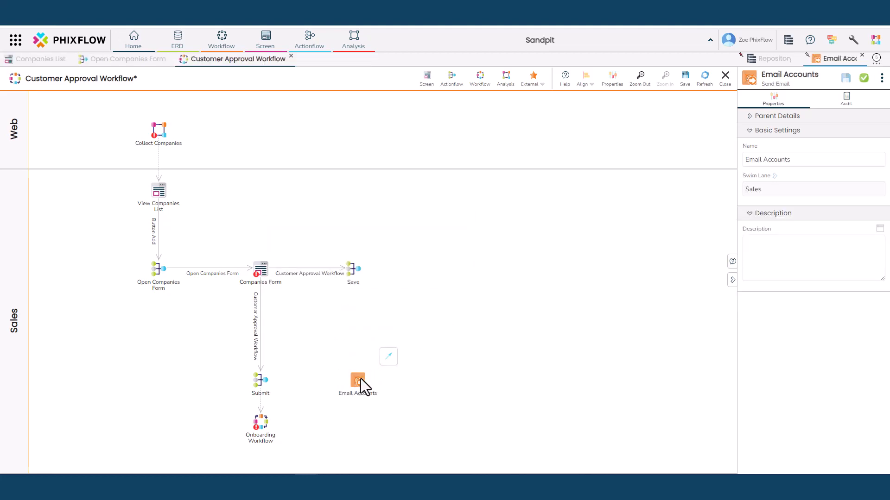
{"action": "left_click_drag", "start_coordinate": [271, 373], "coordinate": [355, 382]}
Enter the description "Email Account Managers" for the Email Accounts action and save its properties.
{"action": "left_click", "coordinate": [767, 245]}
{"action": "type", "text": "Email A"}
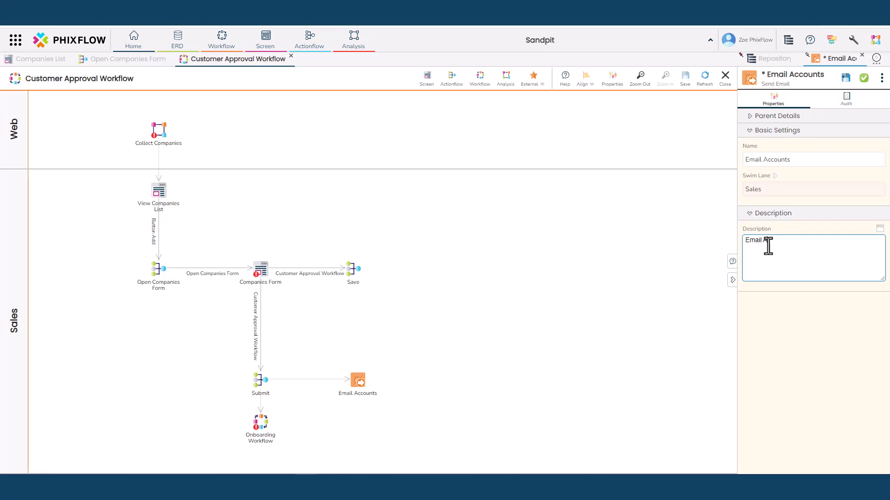
{"action": "type", "text": "ccount Managers"}
{"action": "left_click", "coordinate": [845, 82]}
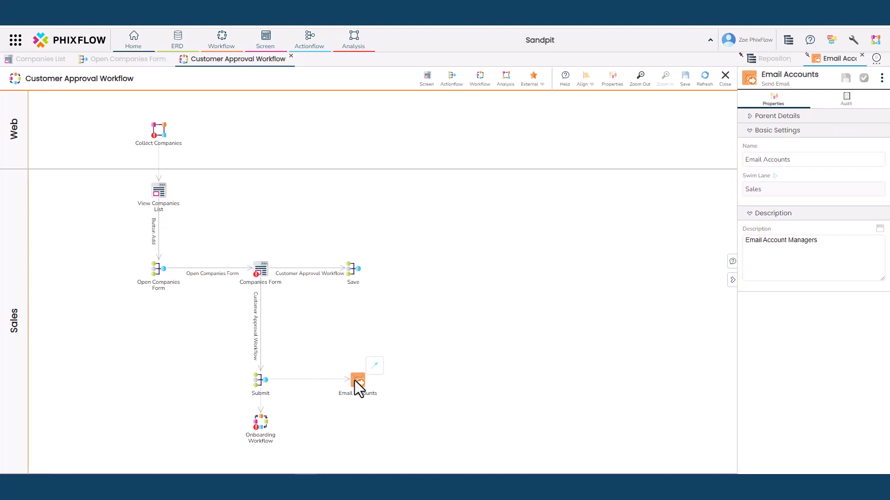
{"action": "mouse_move", "coordinate": [355, 381]}
Label the connector between Companies Form and Save as "Save Details" and save its properties.
{"action": "left_click", "coordinate": [300, 275]}
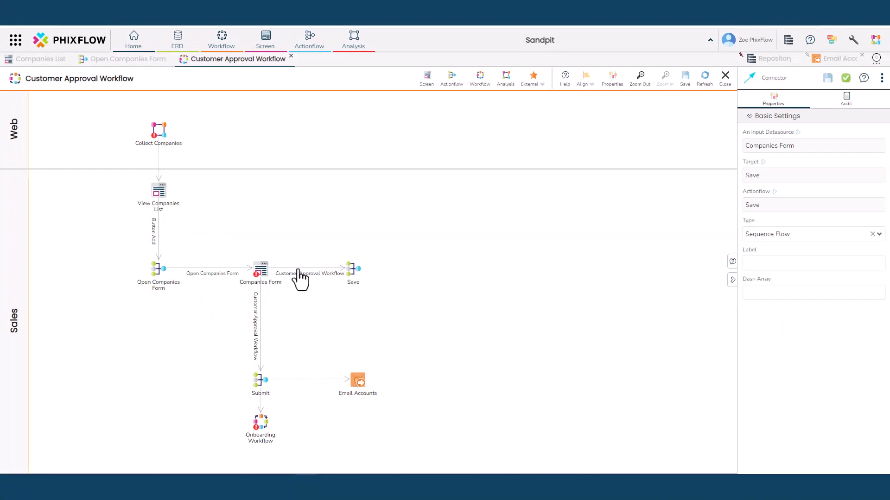
{"action": "left_click", "coordinate": [756, 265]}
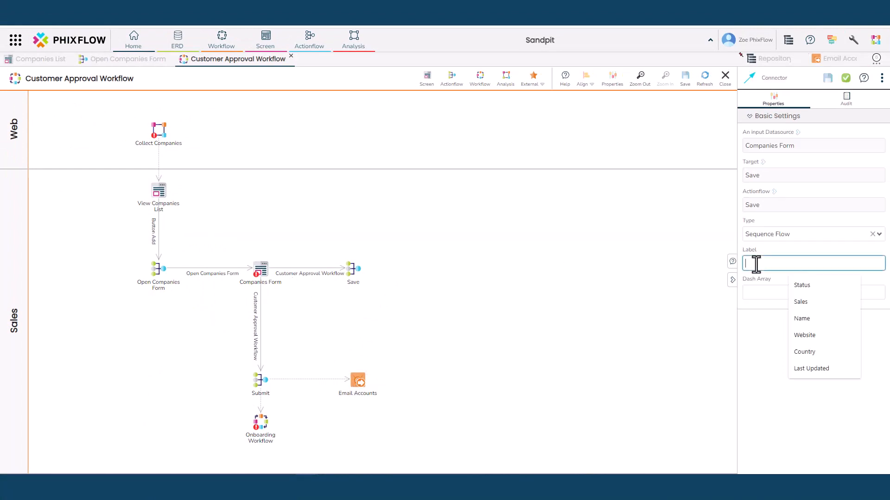
{"action": "type", "text": "Save "}
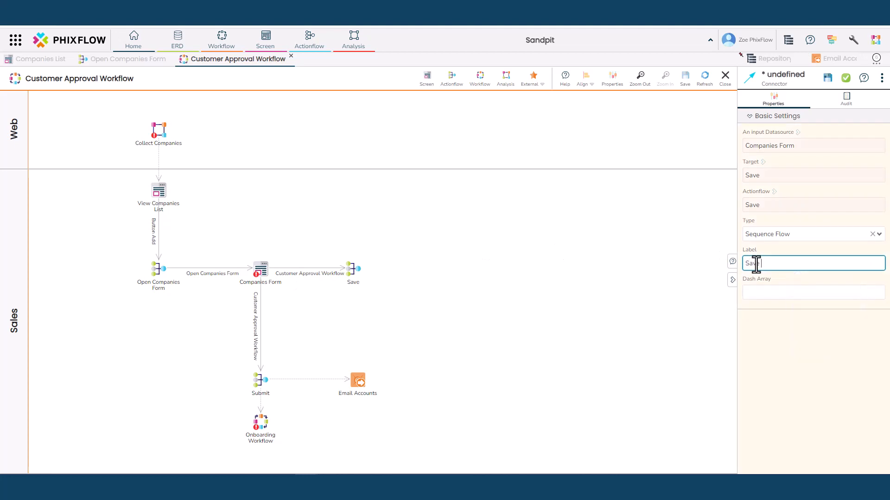
{"action": "type", "text": "Details"}
{"action": "left_click", "coordinate": [827, 78]}
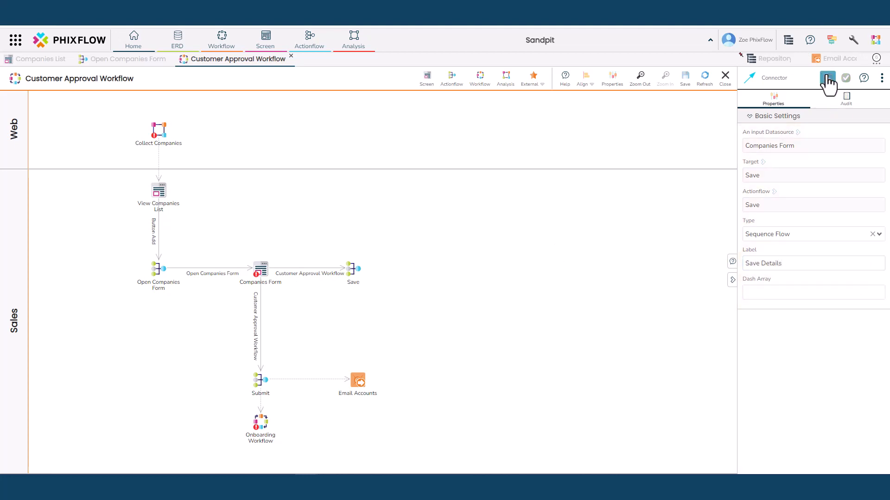